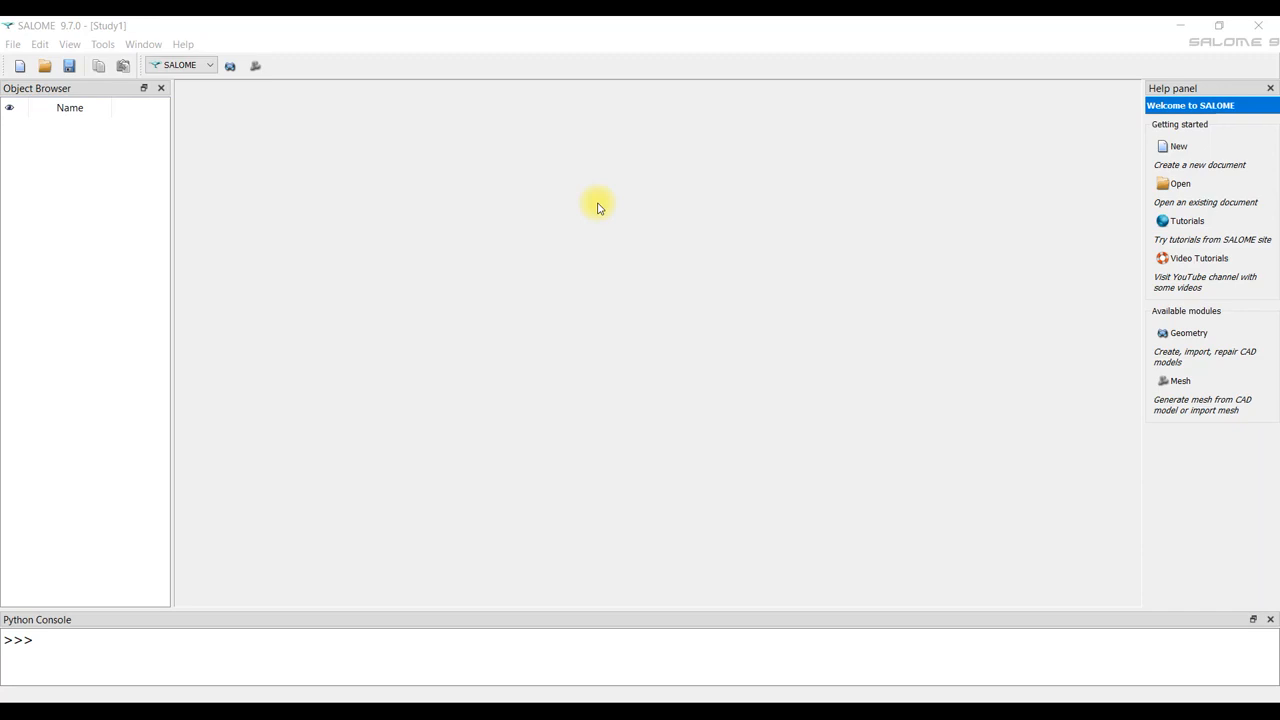
# Activate the Geometry module.
pyautogui.click(53, 25)
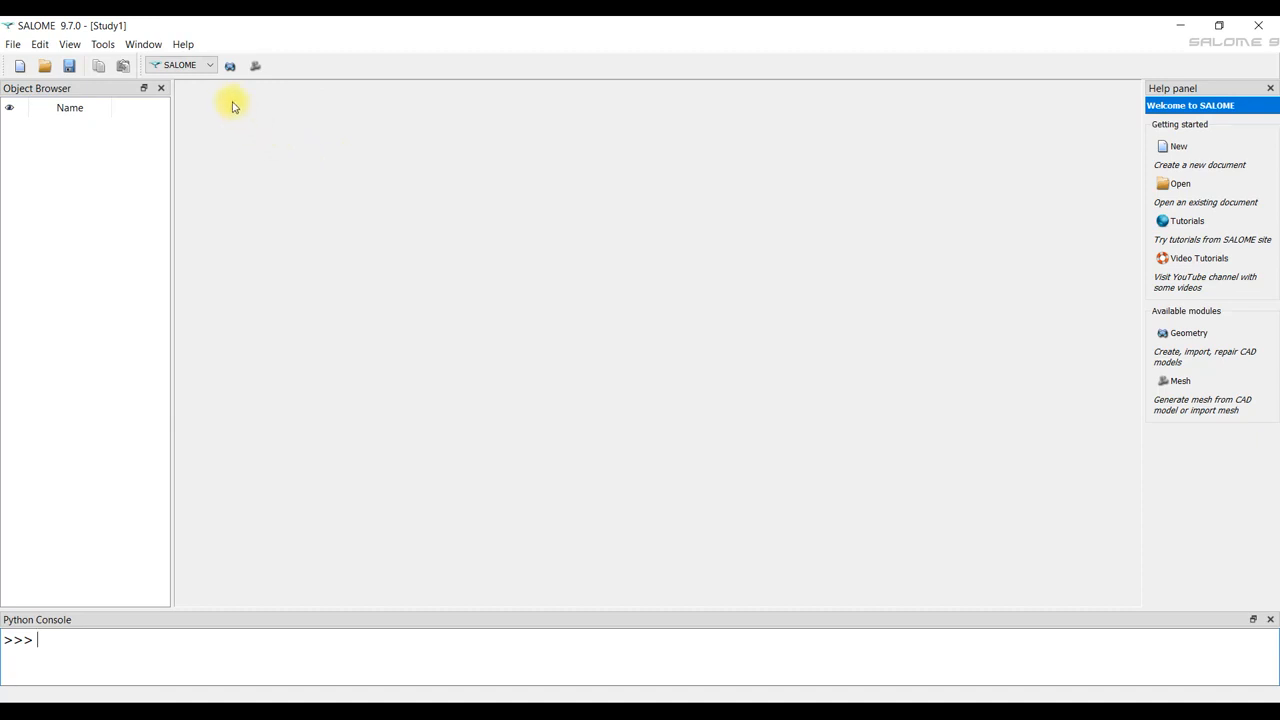
pyautogui.click(211, 66)
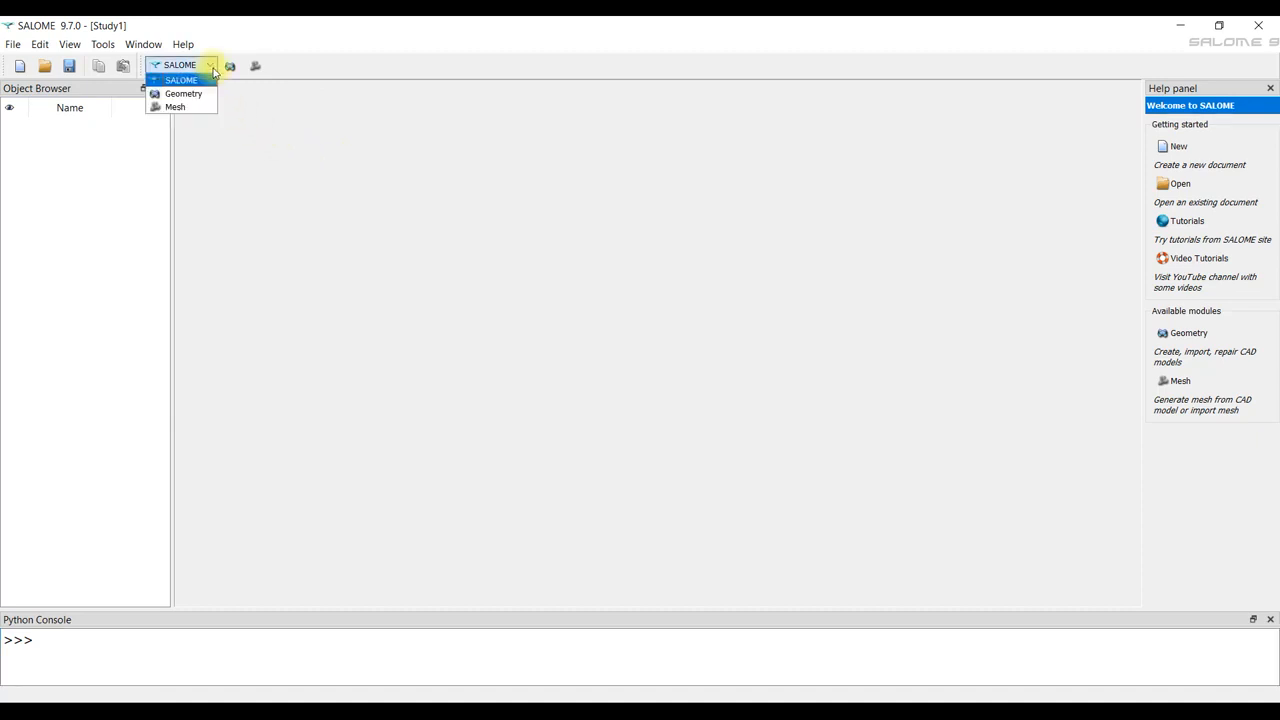
pyautogui.click(213, 70)
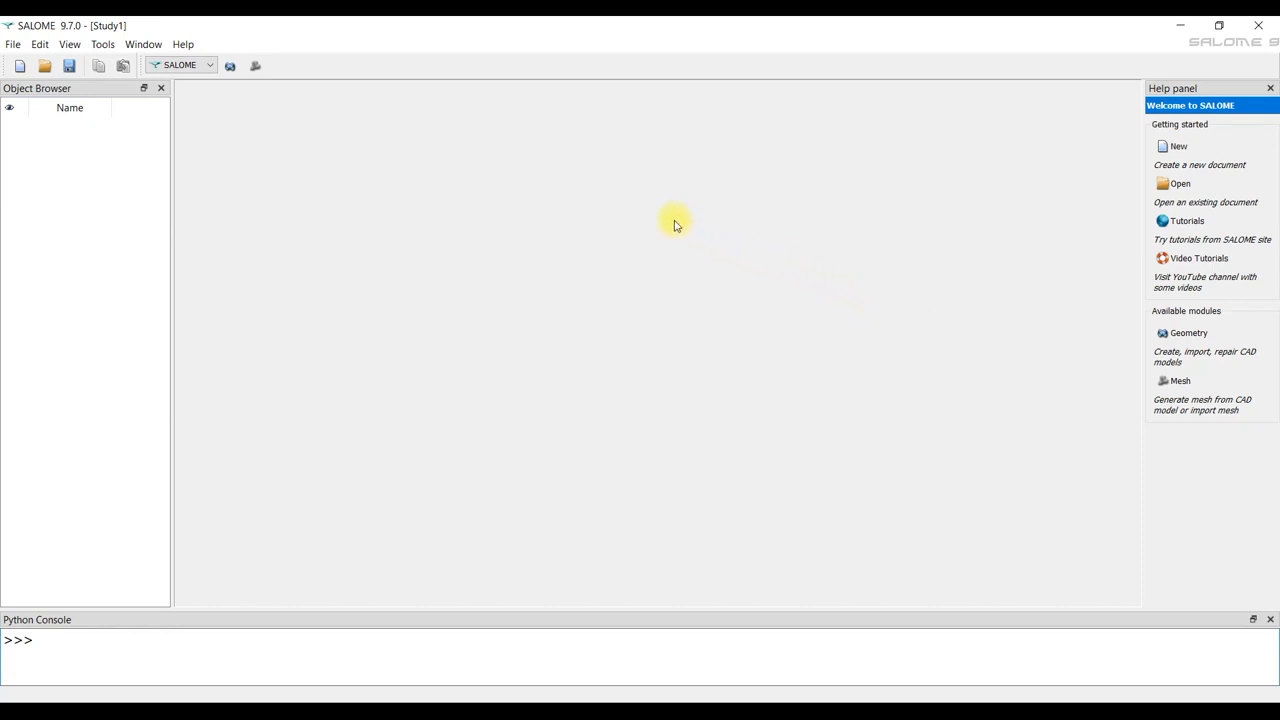
pyautogui.click(210, 67)
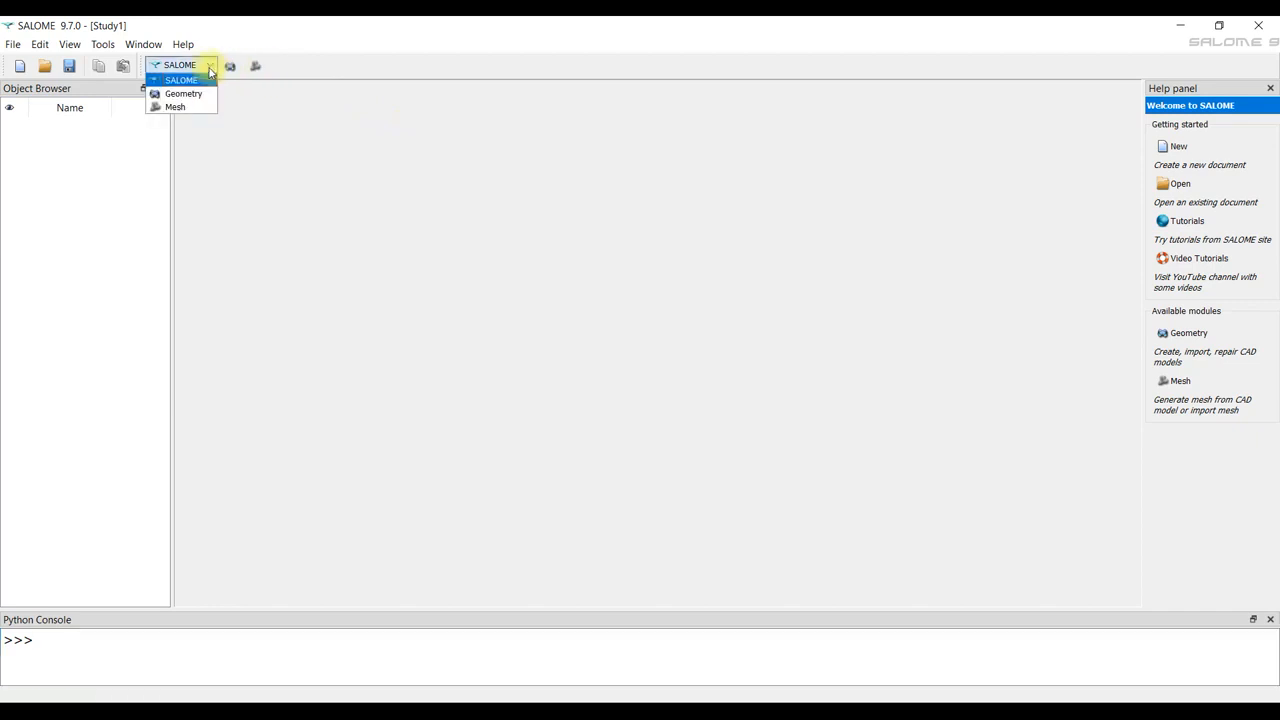
pyautogui.click(257, 106)
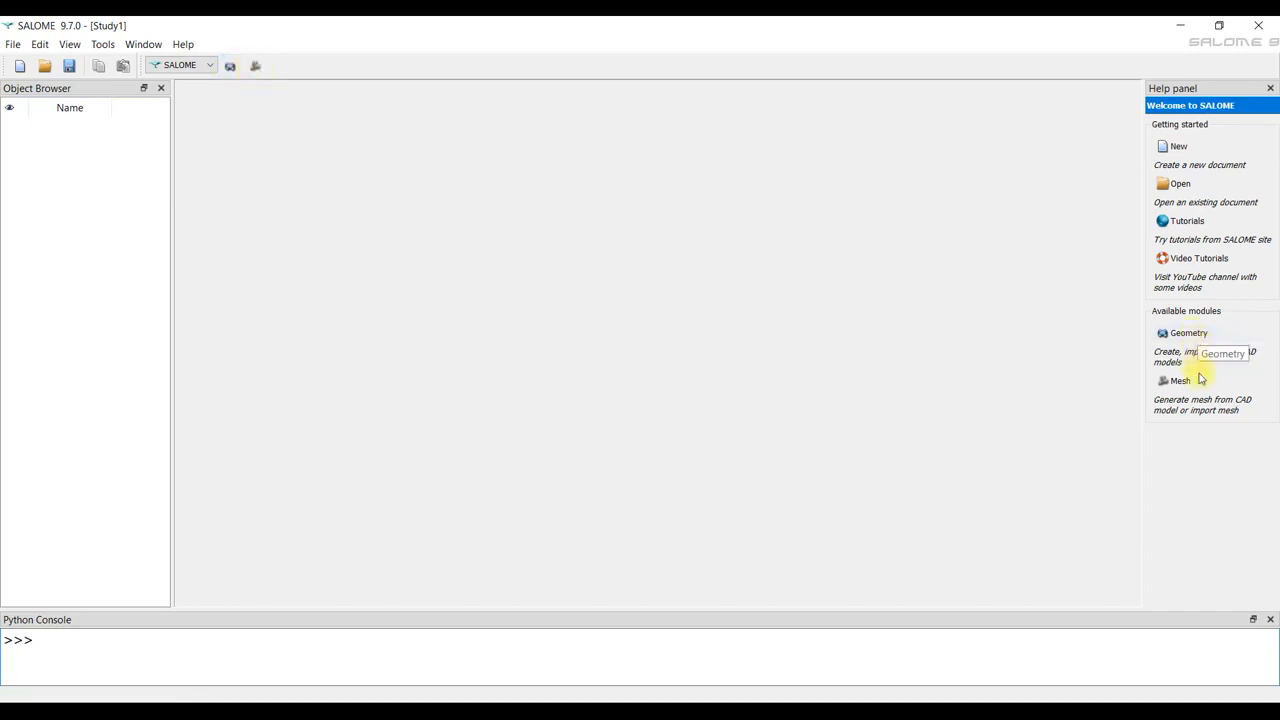
pyautogui.click(229, 68)
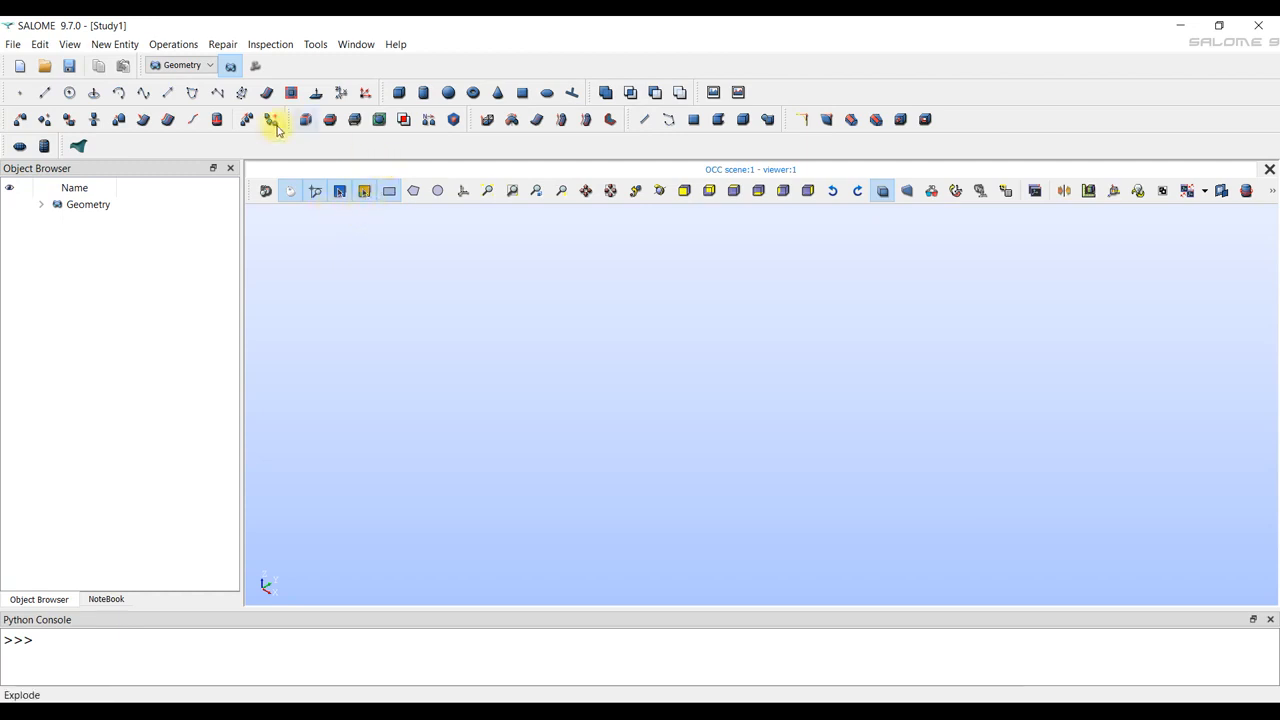
# Start a STEP import and choose the Mona3038A230jdcw model file.
pyautogui.click(13, 46)
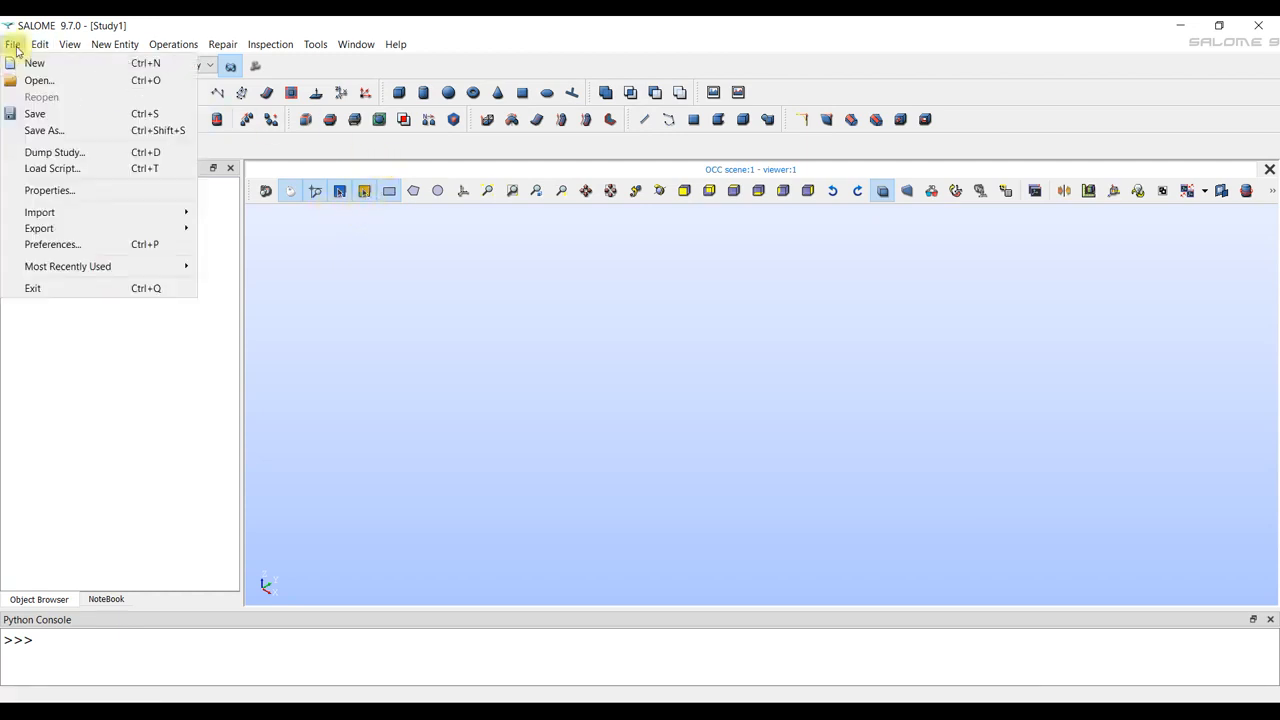
pyautogui.moveTo(49, 212)
pyautogui.click(252, 228)
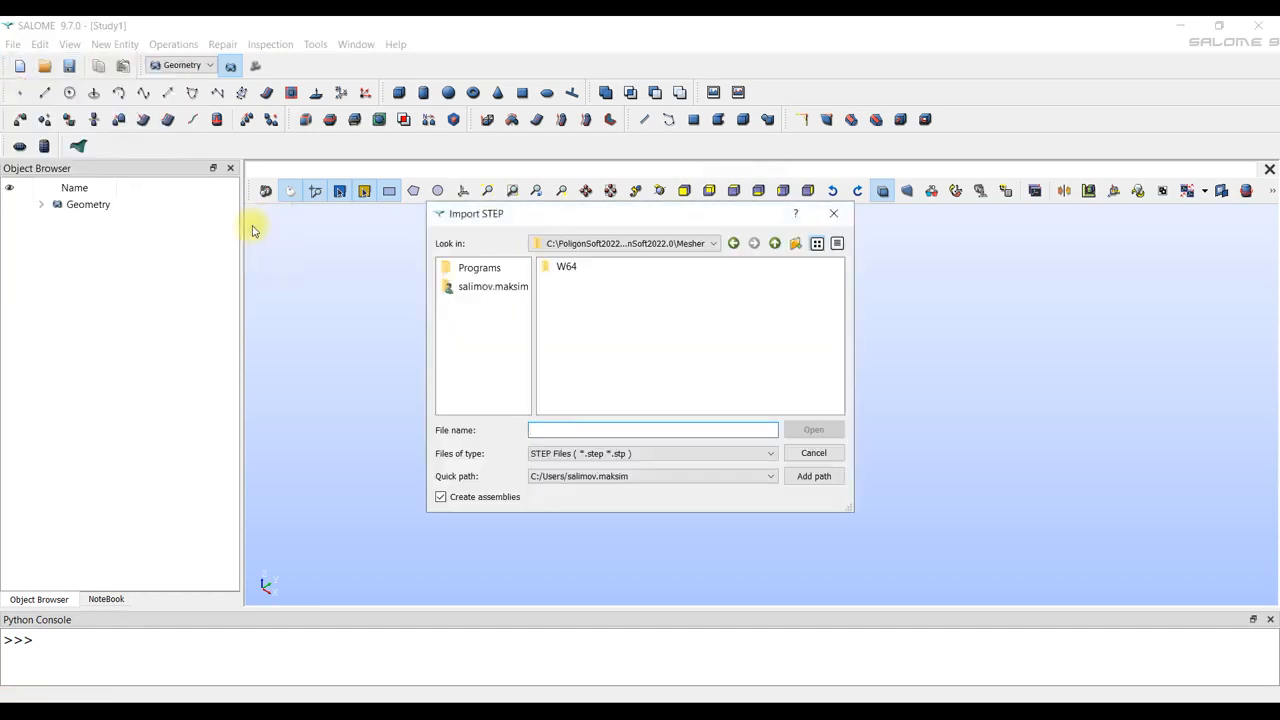
pyautogui.click(776, 243)
pyautogui.click(776, 243)
pyautogui.click(776, 243)
pyautogui.doubleClick(584, 298)
pyautogui.doubleClick(588, 274)
pyautogui.doubleClick(588, 268)
pyautogui.doubleClick(586, 285)
pyautogui.click(586, 267)
pyautogui.click(806, 430)
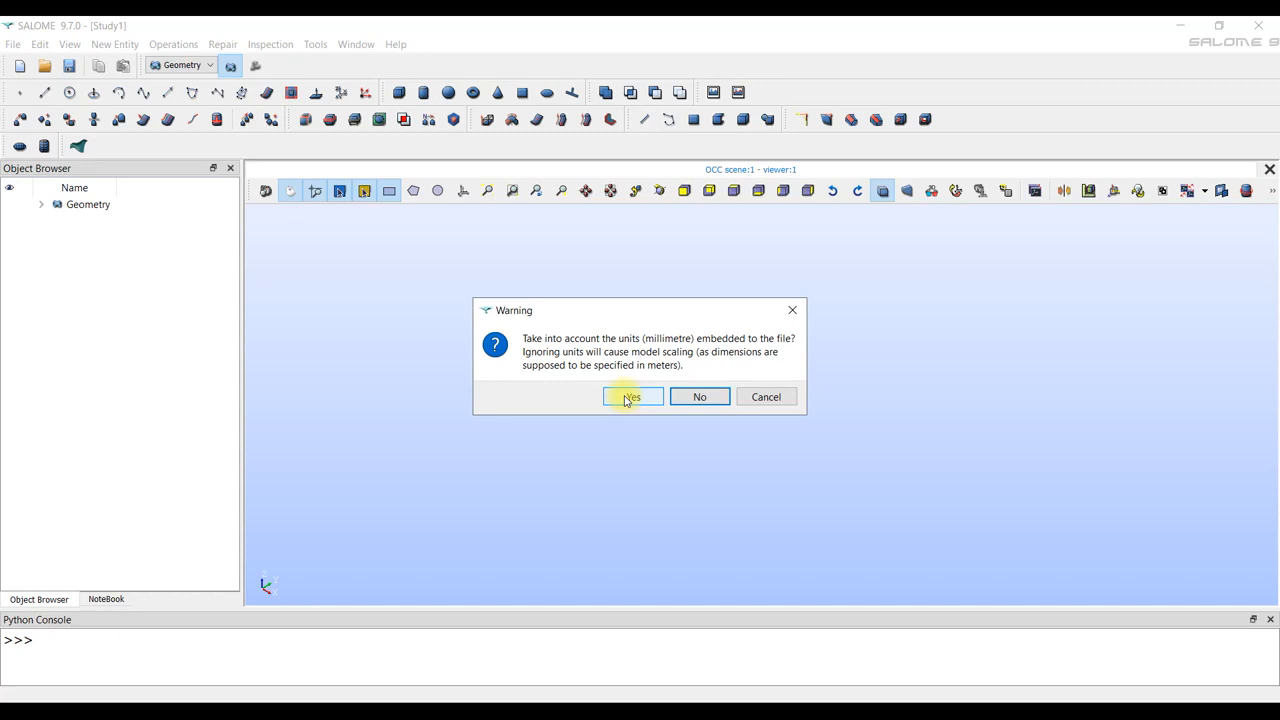
# Complete the import ignoring the embedded millimetre units, and create a partition from the imported solids.
pyautogui.click(700, 397)
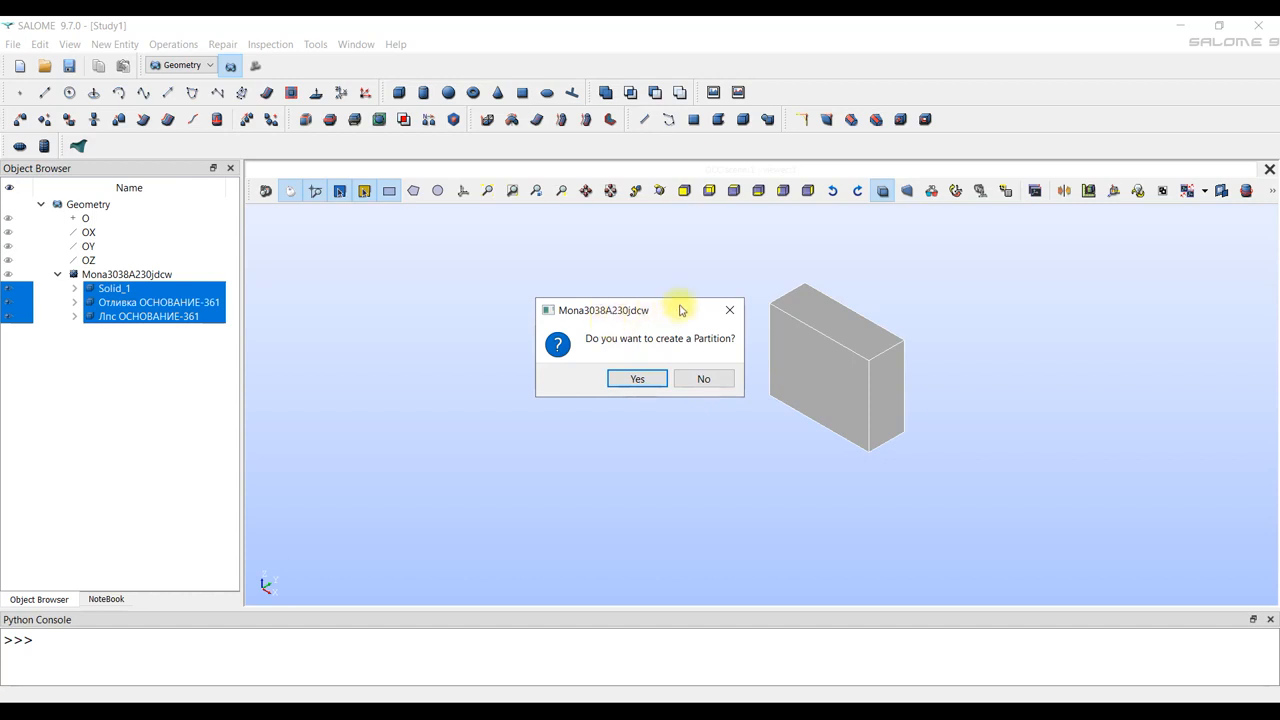
pyautogui.click(635, 376)
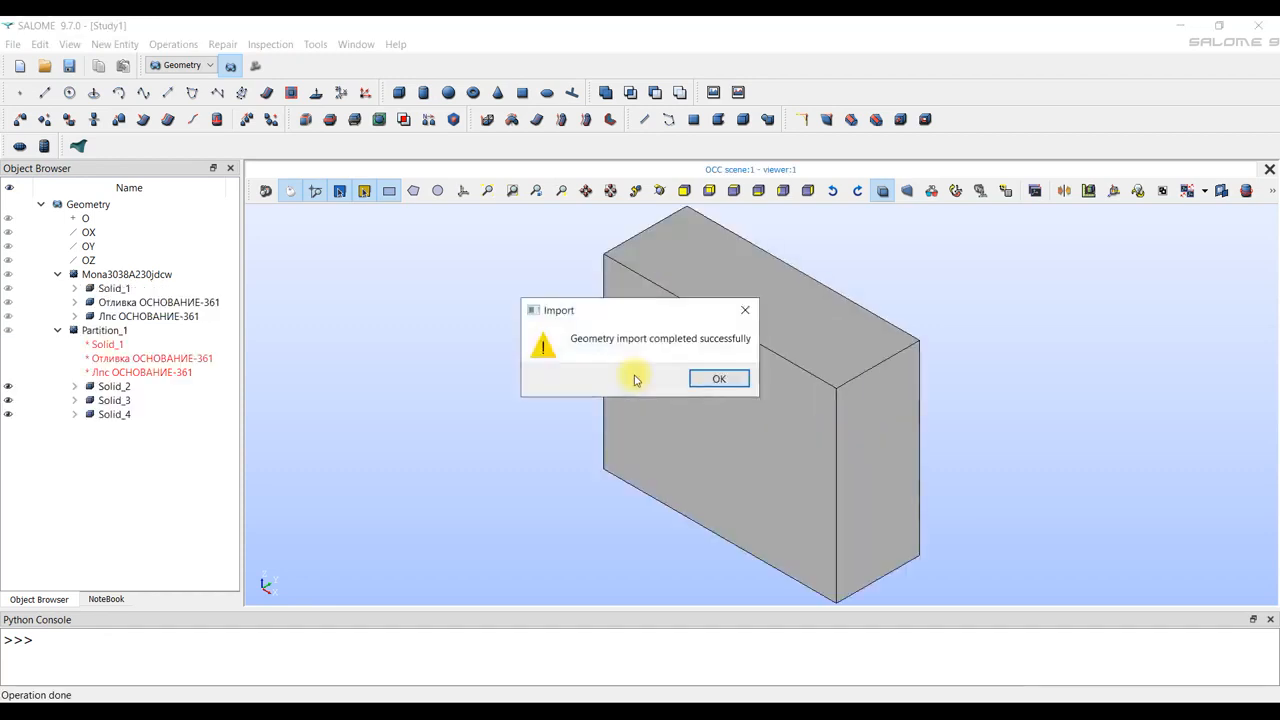
pyautogui.click(715, 378)
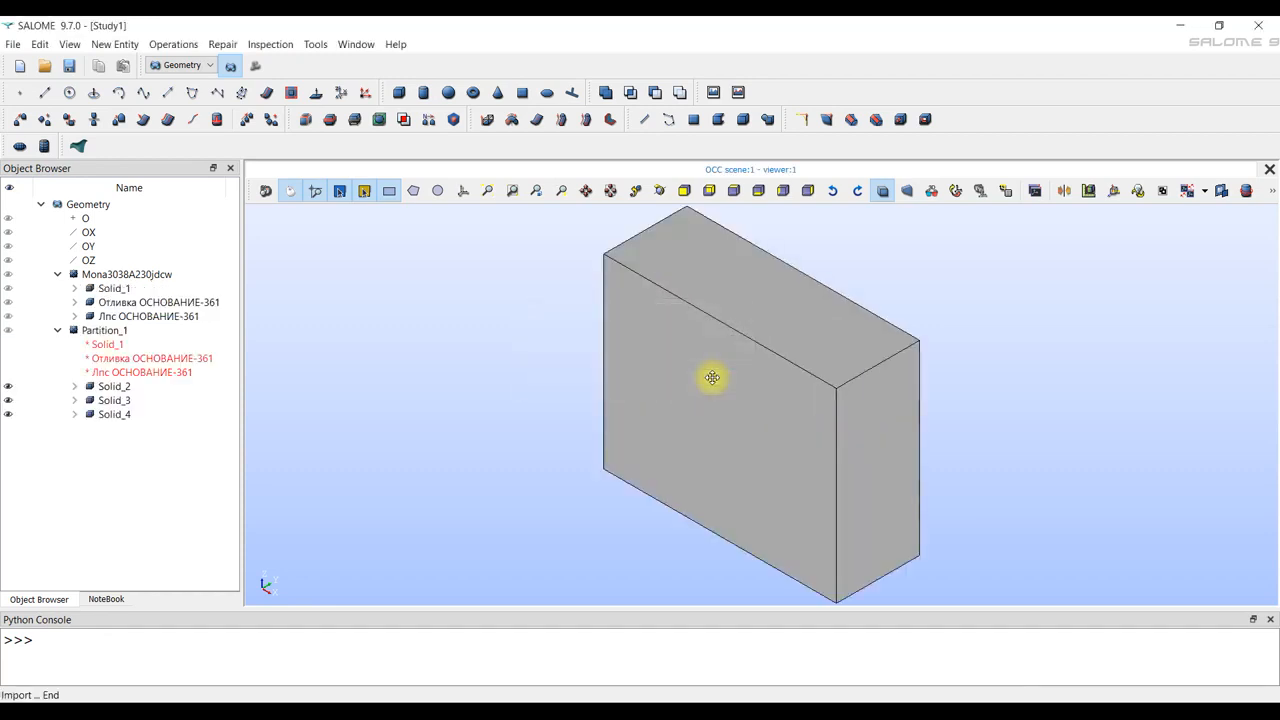
# Hide the outer block Solid_2 in Partition_1 and examine the enclosed Solid_3 and Solid_4.
pyautogui.moveTo(598, 394); pyautogui.dragTo(758, 368)
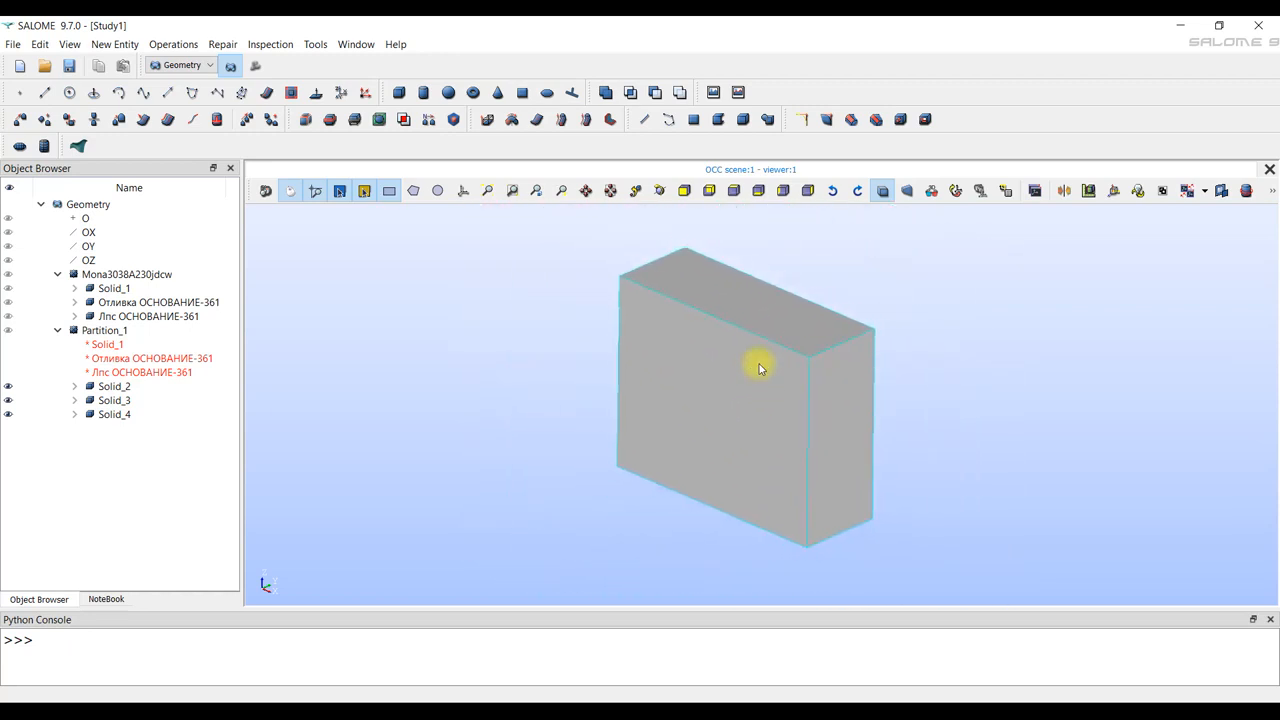
pyautogui.moveTo(749, 371)
pyautogui.keyDown('ctrl'); pyautogui.mouseDown(button='middle')
pyautogui.moveTo(766, 337)
pyautogui.moveTo(610, 353)
pyautogui.moveTo(777, 374)
pyautogui.moveTo(723, 360)
pyautogui.moveTo(743, 374)
pyautogui.moveTo(733, 380)
pyautogui.mouseUp(button='middle'); pyautogui.keyUp('ctrl')
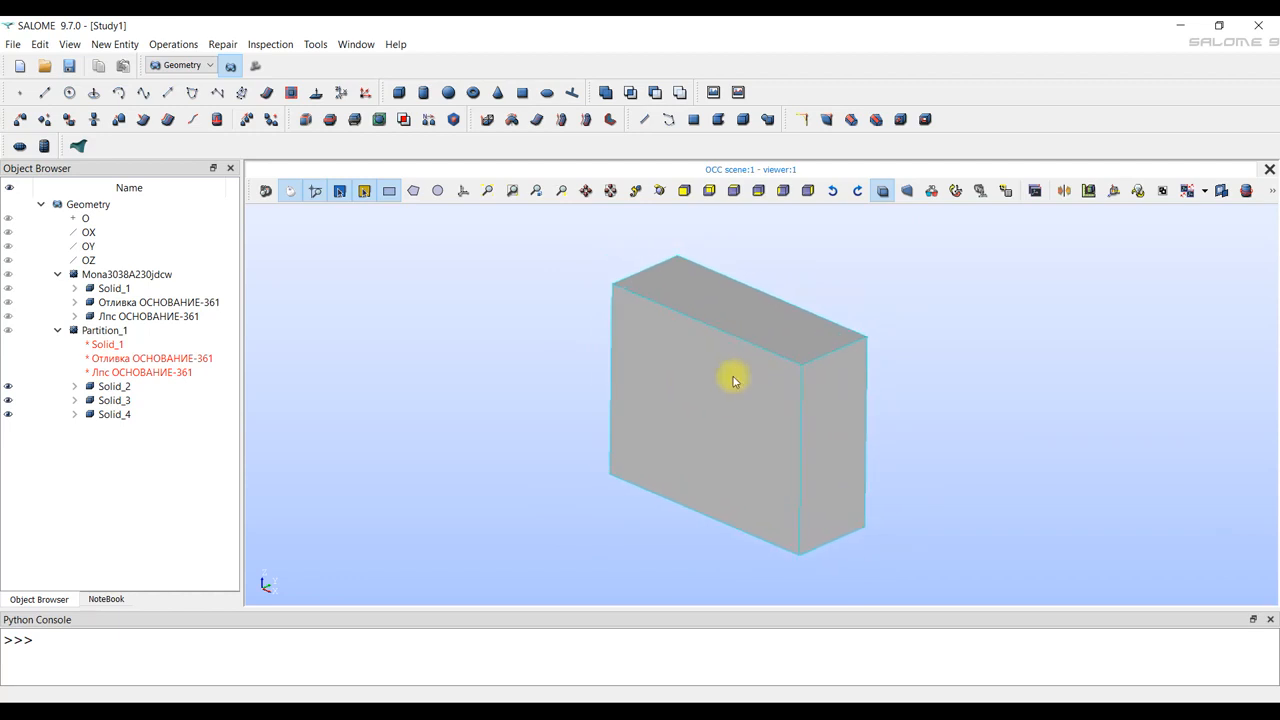
pyautogui.click(8, 388)
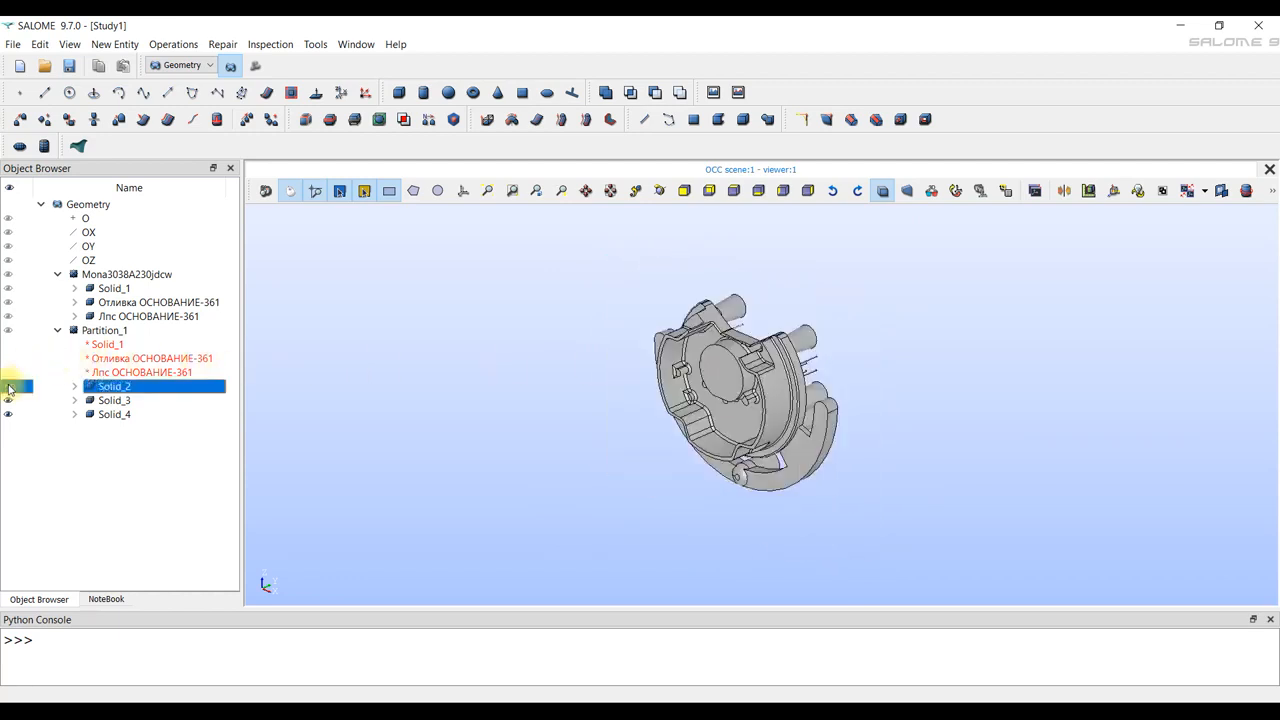
pyautogui.keyDown('ctrl'); pyautogui.moveTo(663, 323); pyautogui.dragTo(411, 354, button='right'); pyautogui.keyUp('ctrl')
pyautogui.click(8, 400)
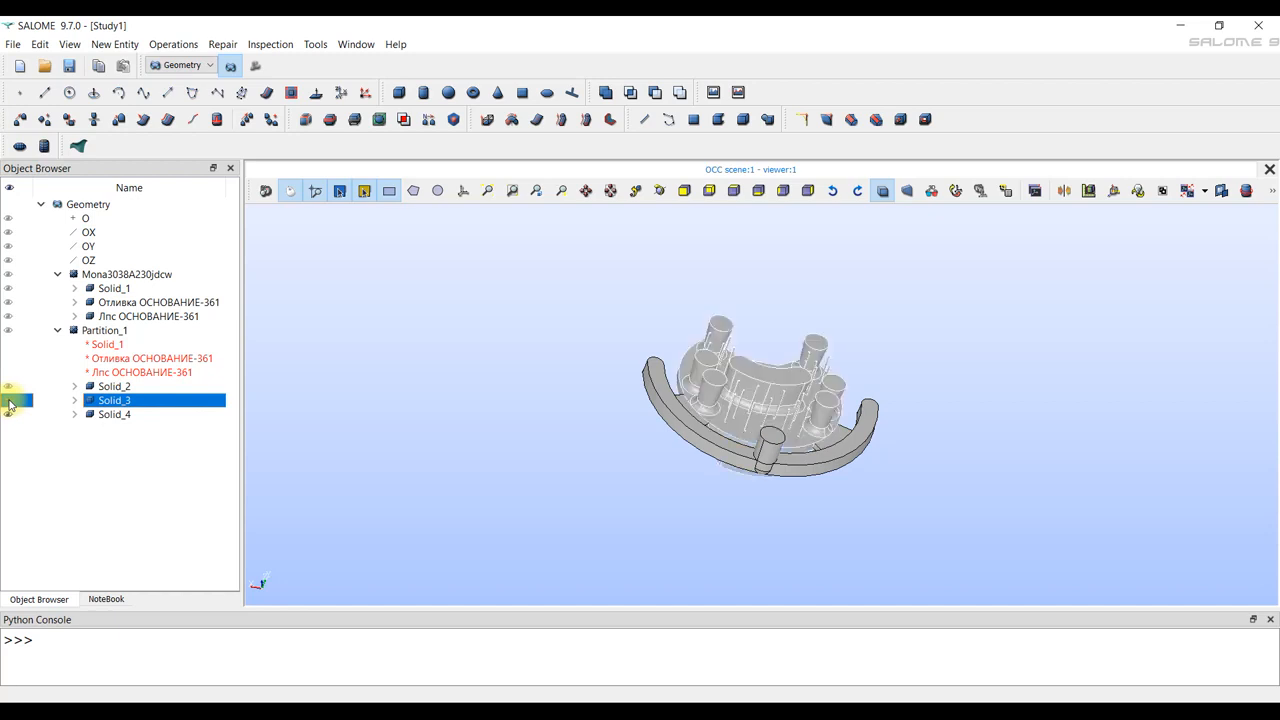
pyautogui.click(8, 414)
pyautogui.click(7, 418)
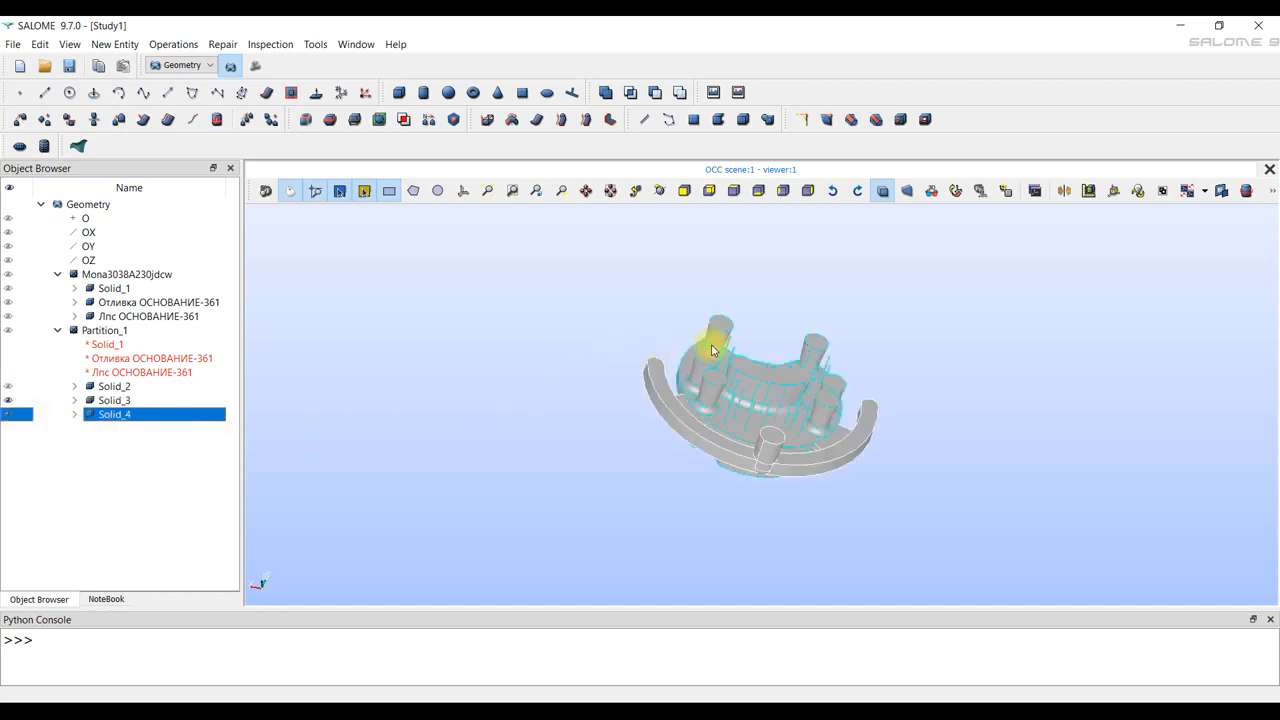
pyautogui.click(692, 302)
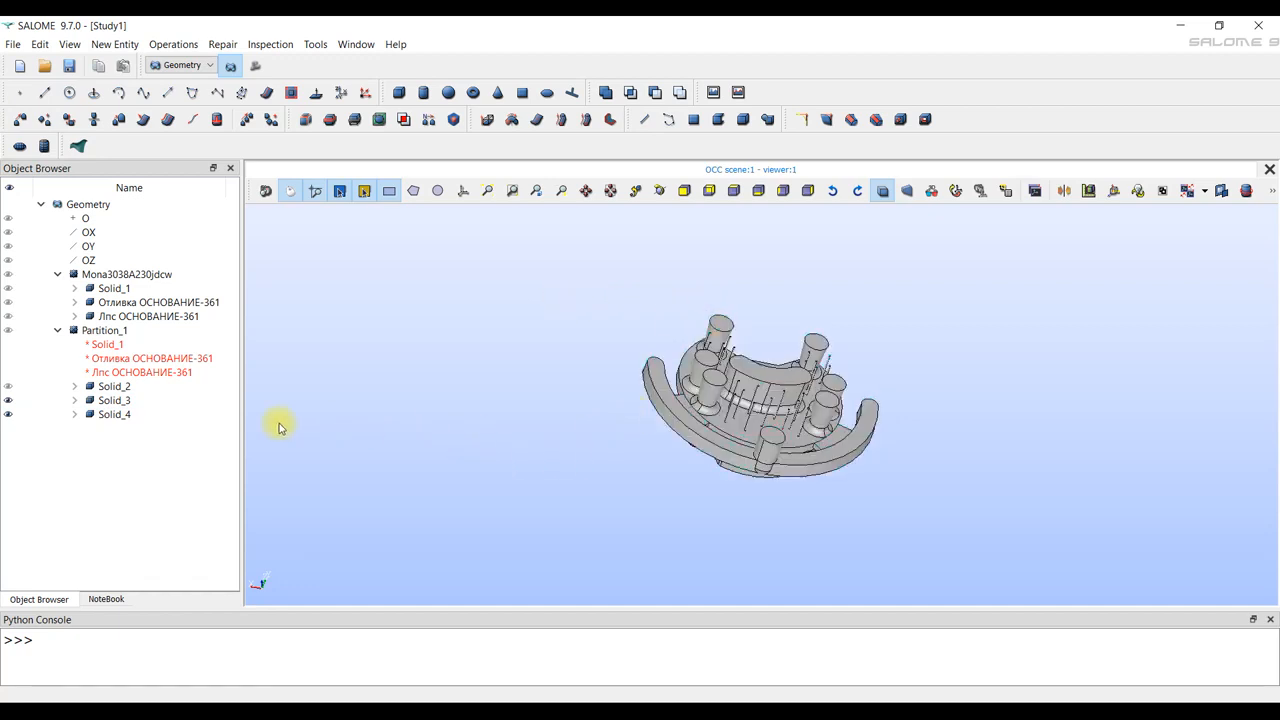
# Examine Partition_1's three resulting solids and its three source-object references one by one.
pyautogui.click(110, 333)
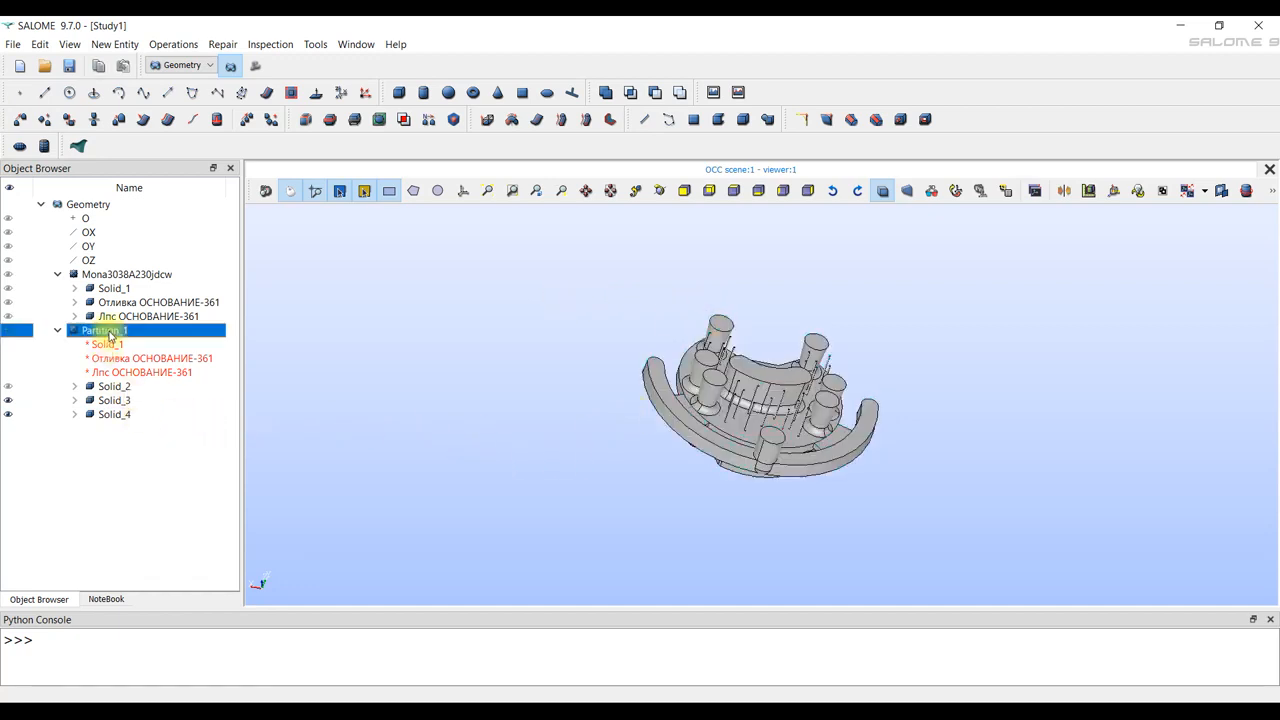
pyautogui.click(112, 386)
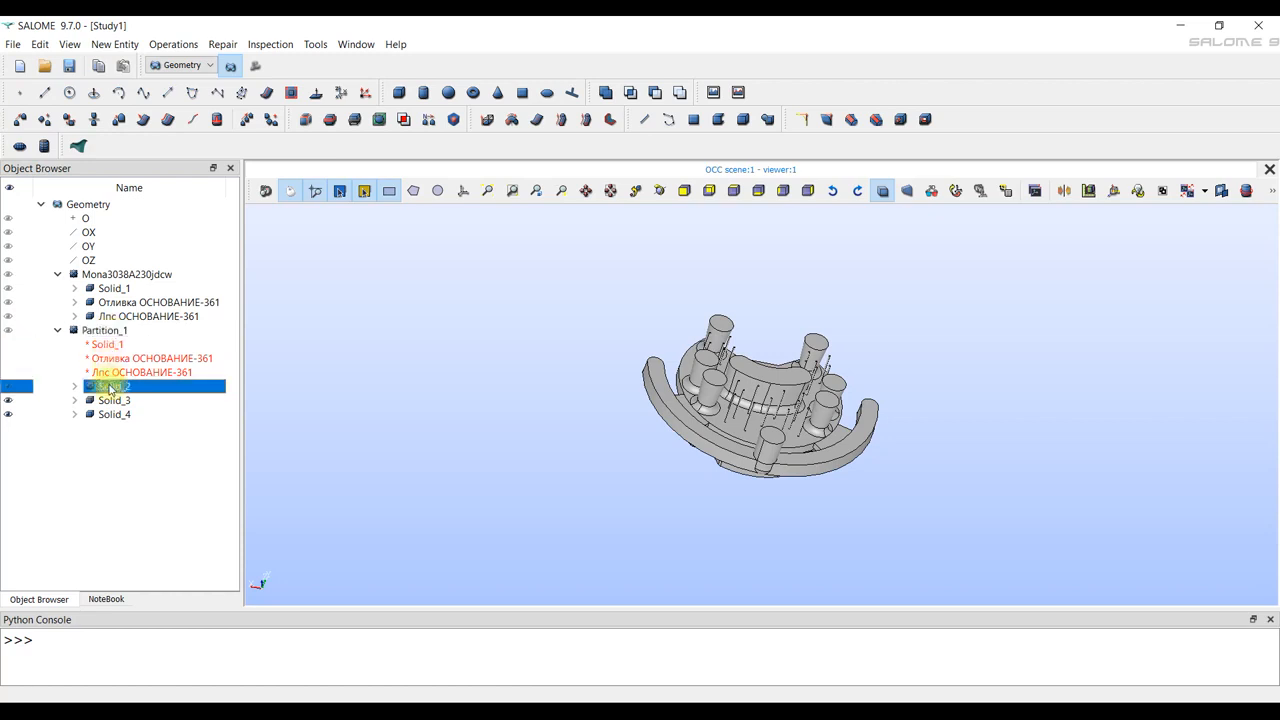
pyautogui.click(112, 400)
pyautogui.click(116, 414)
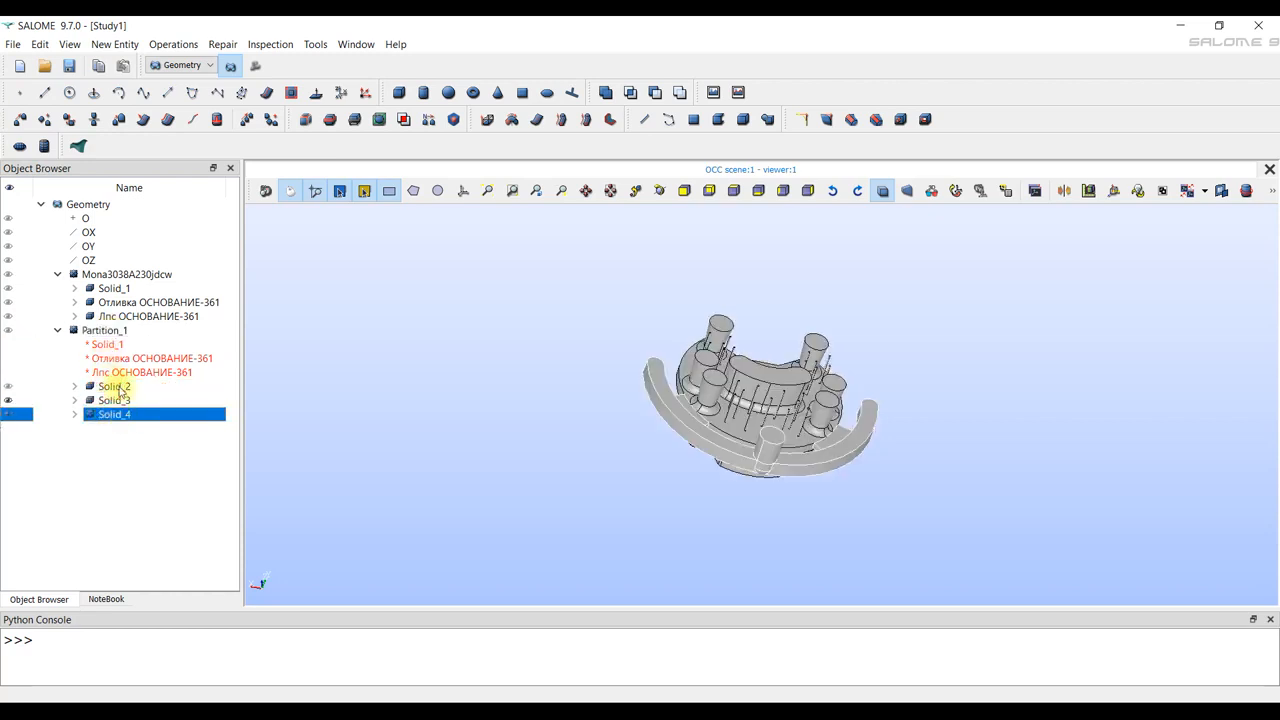
pyautogui.click(108, 344)
pyautogui.click(118, 358)
pyautogui.click(125, 373)
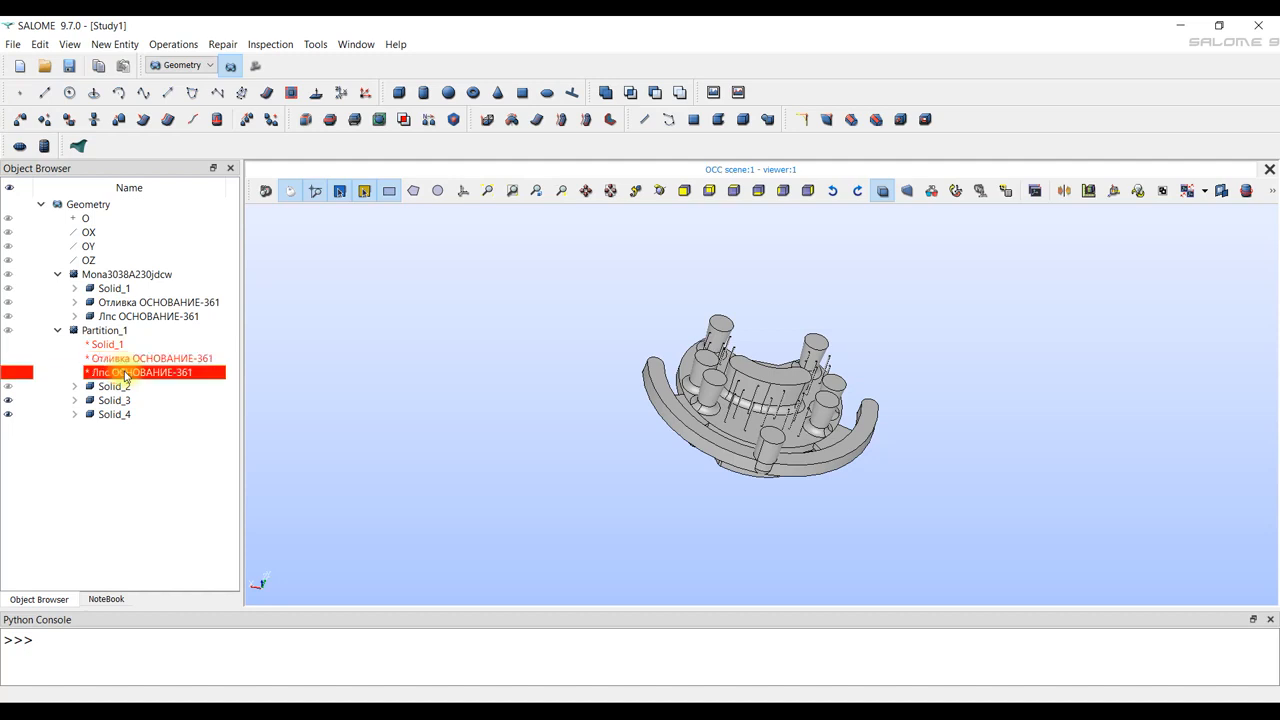
pyautogui.click(275, 355)
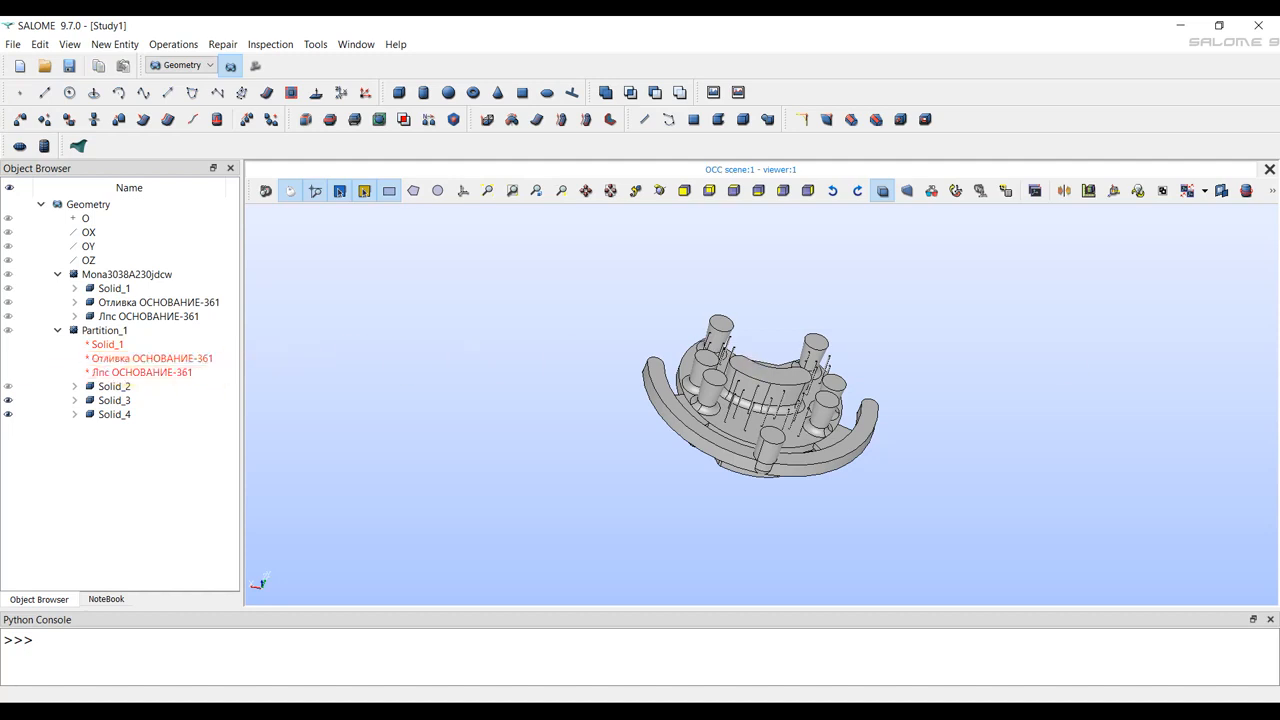
# Run Check Shape on Partition_1 with the geometry check included.
pyautogui.click(270, 45)
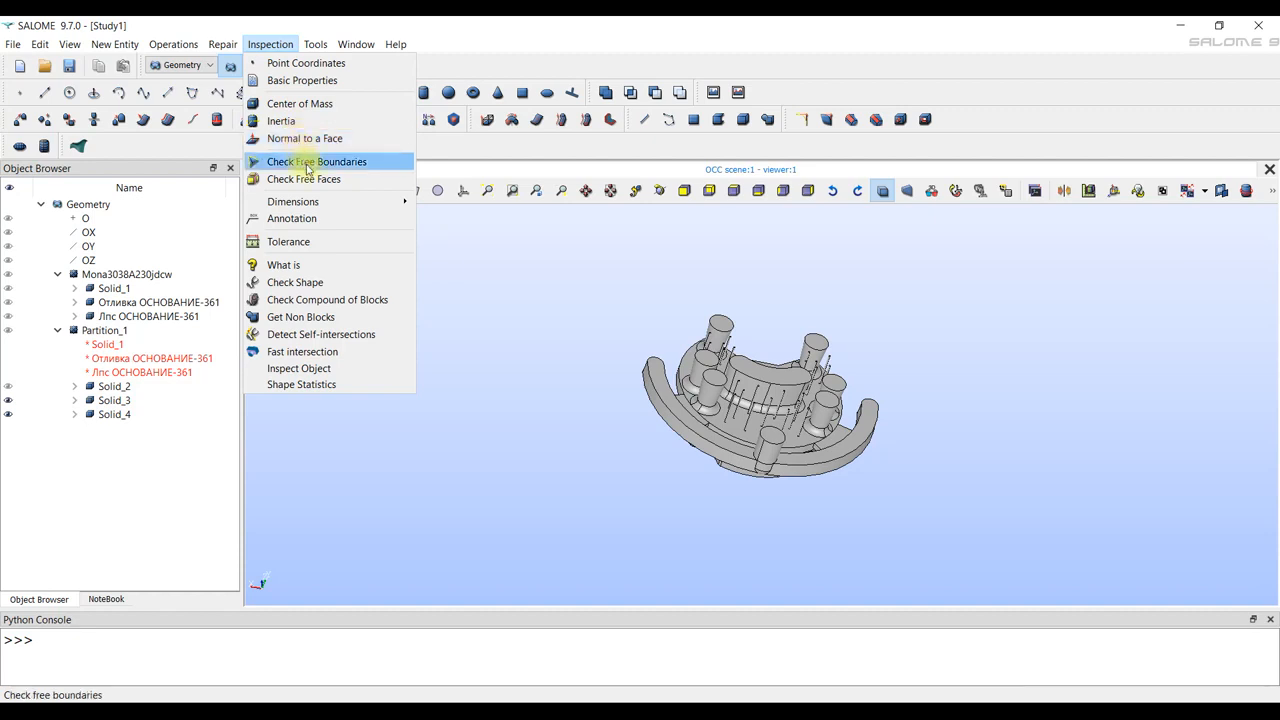
pyautogui.click(338, 285)
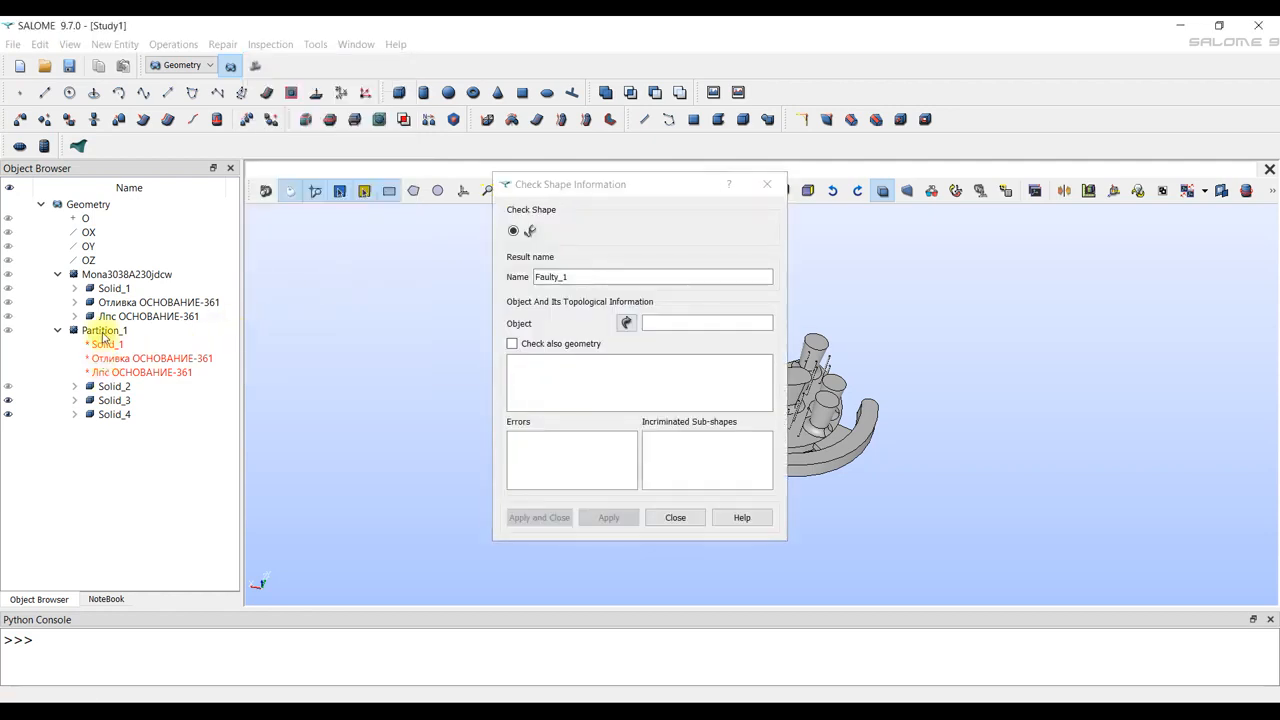
pyautogui.click(103, 333)
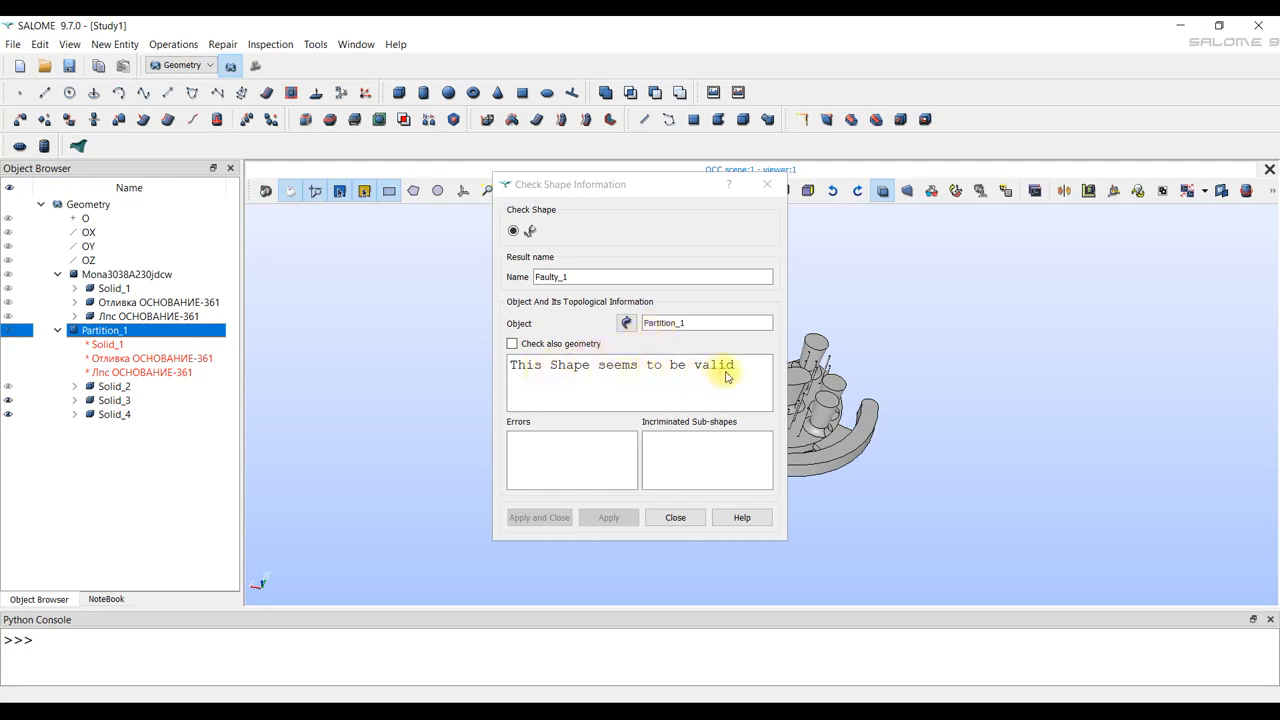
pyautogui.click(514, 350)
pyautogui.click(513, 345)
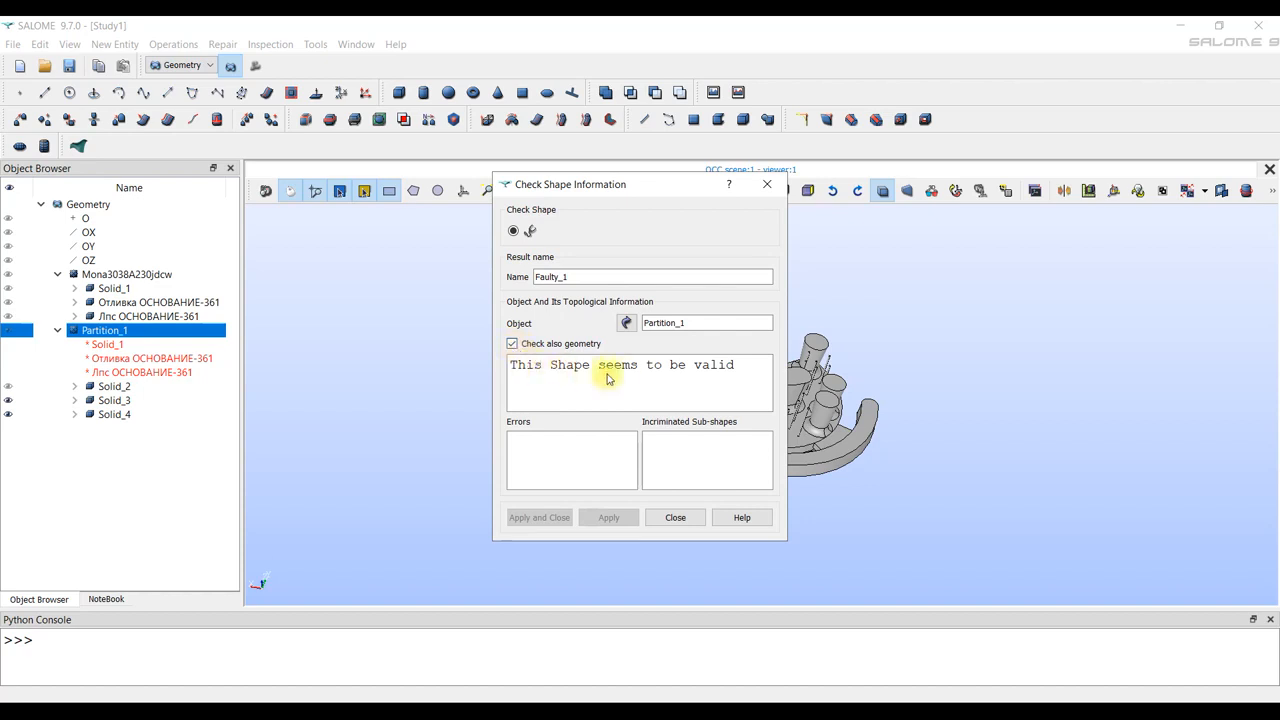
pyautogui.click(676, 518)
# Rename Partition_1's solids: Solid_2 as Mold, Solid_3 as Casting and Solid_4 as Collector.
pyautogui.doubleClick(63, 388)
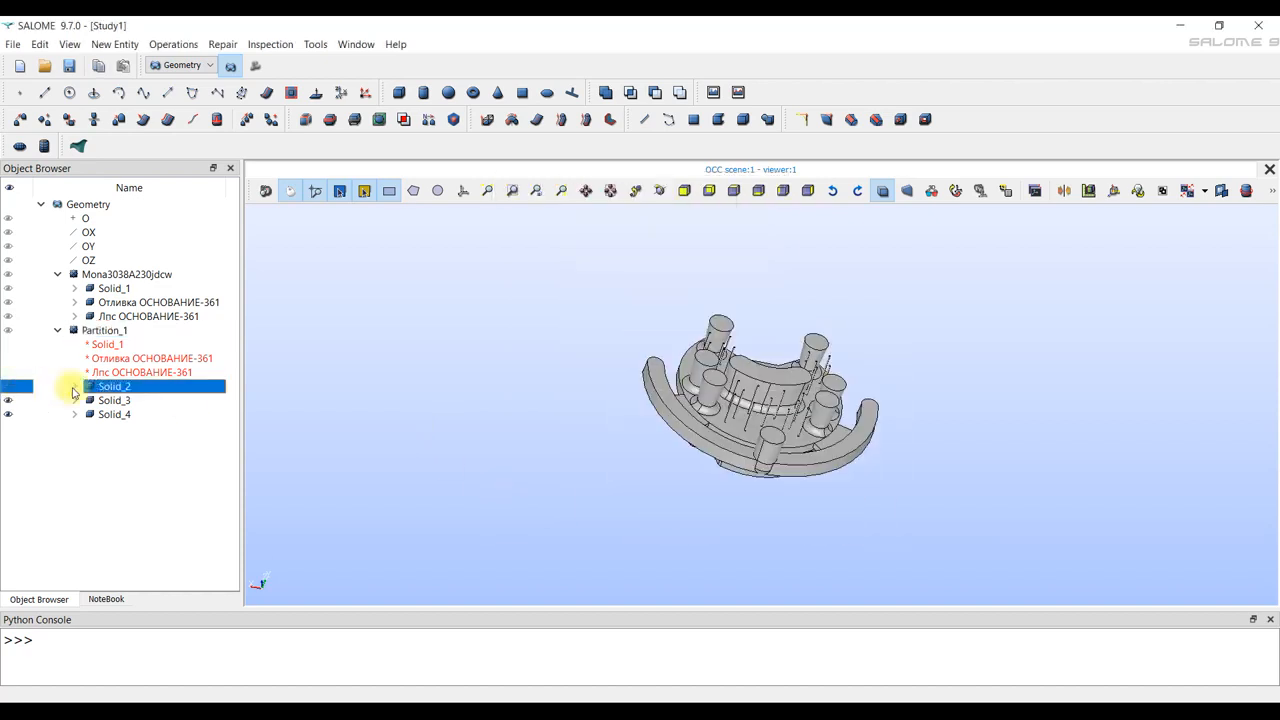
pyautogui.write('Mold')
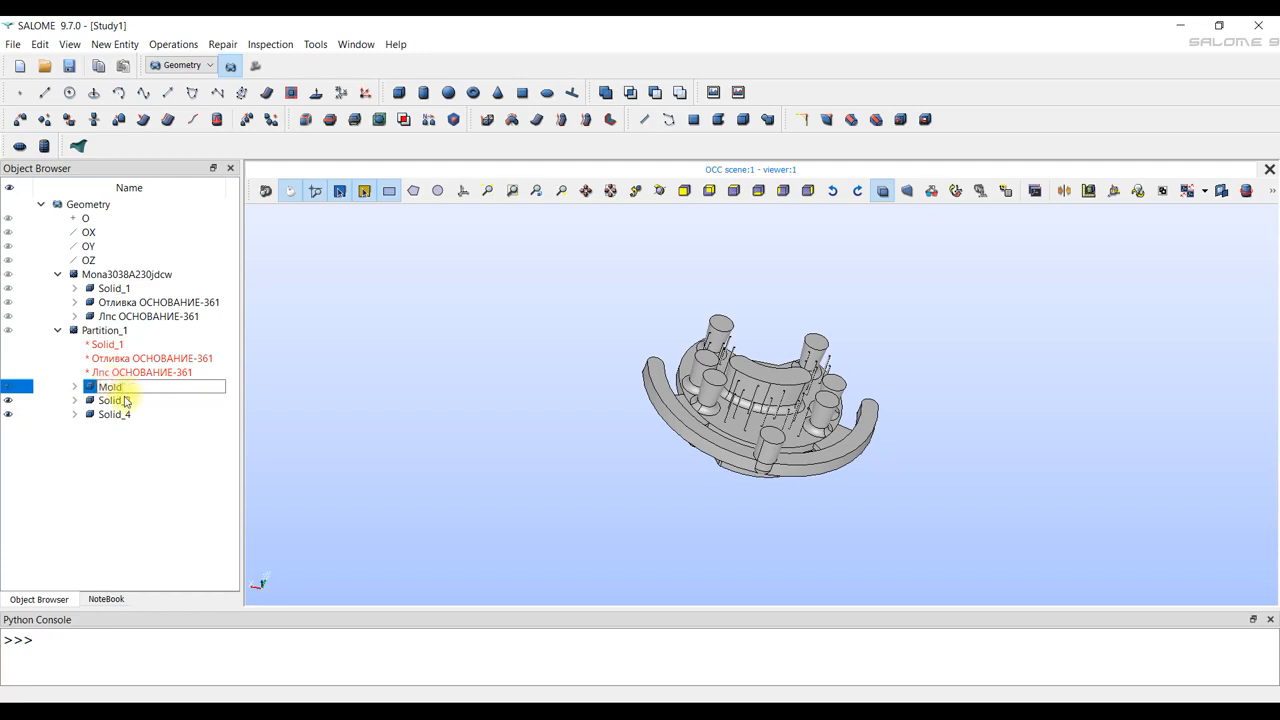
pyautogui.click(125, 400)
pyautogui.doubleClick(120, 400)
pyautogui.write('Casting')
pyautogui.click(110, 414)
pyautogui.doubleClick(110, 414)
pyautogui.write('Core')
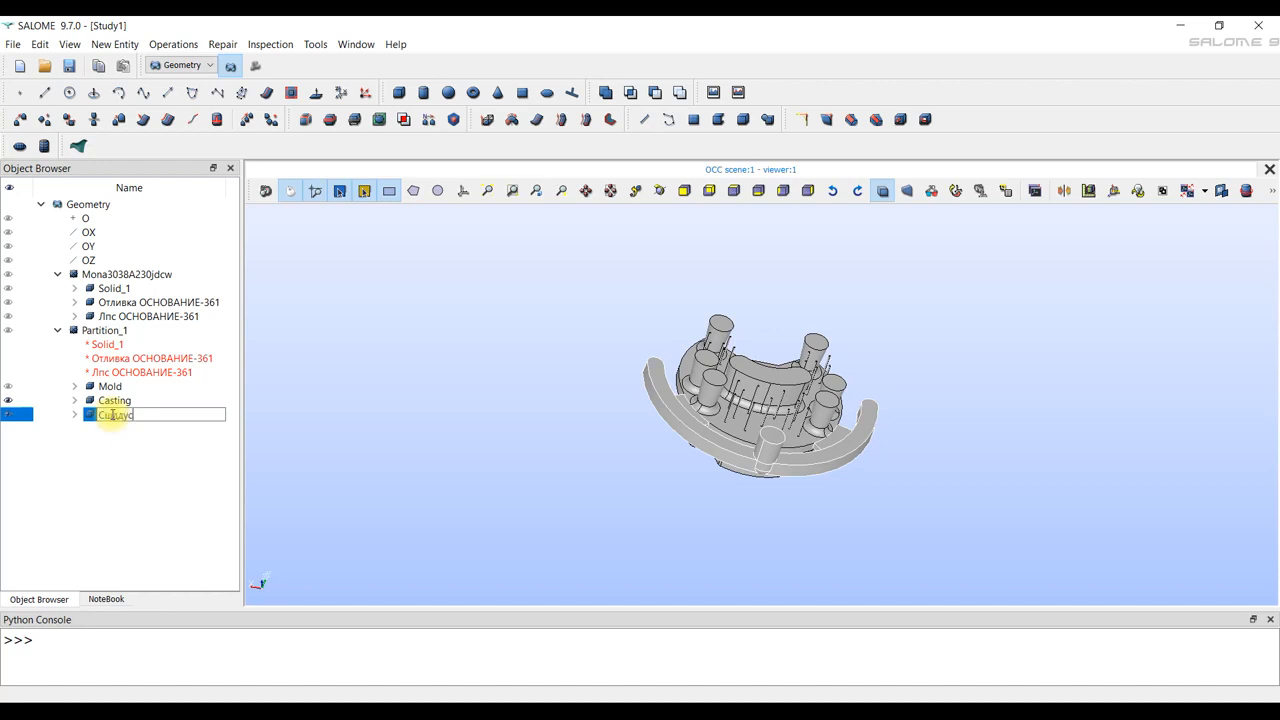
pyautogui.write('ctor')
pyautogui.click(454, 480)
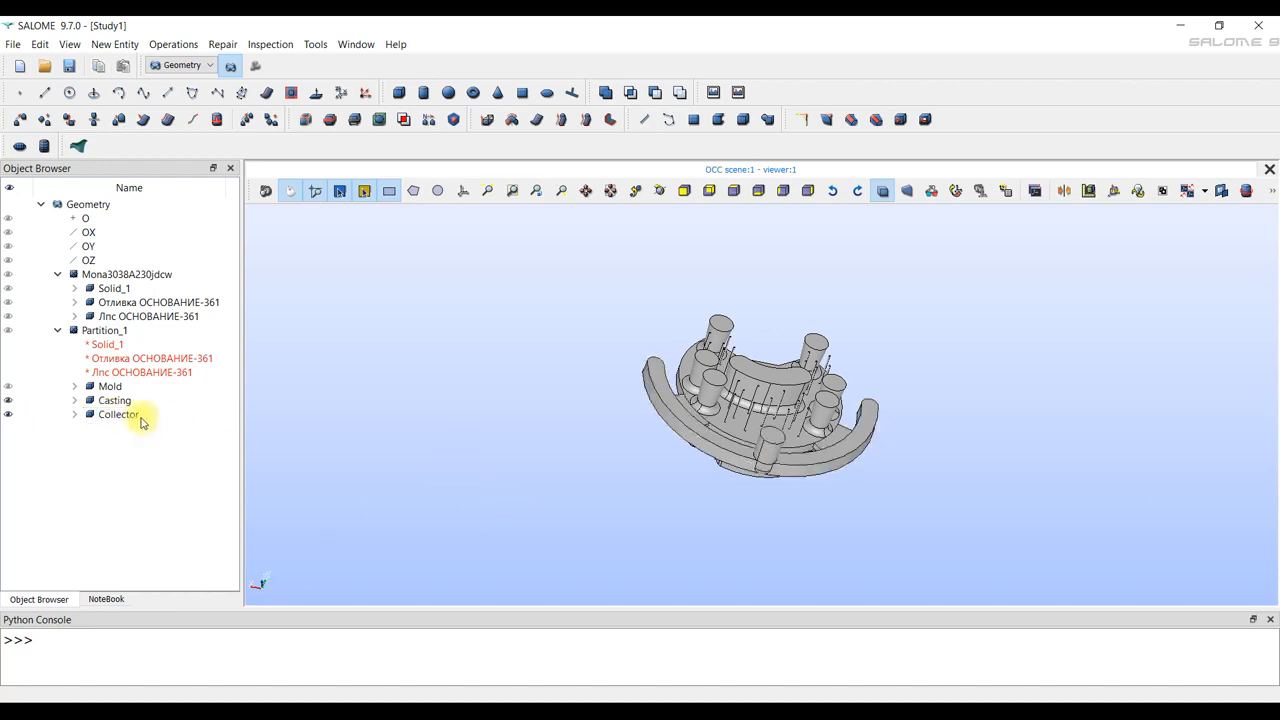
# Activate the Mesh module and select Partition_1 as the geometry for meshing.
pyautogui.click(255, 66)
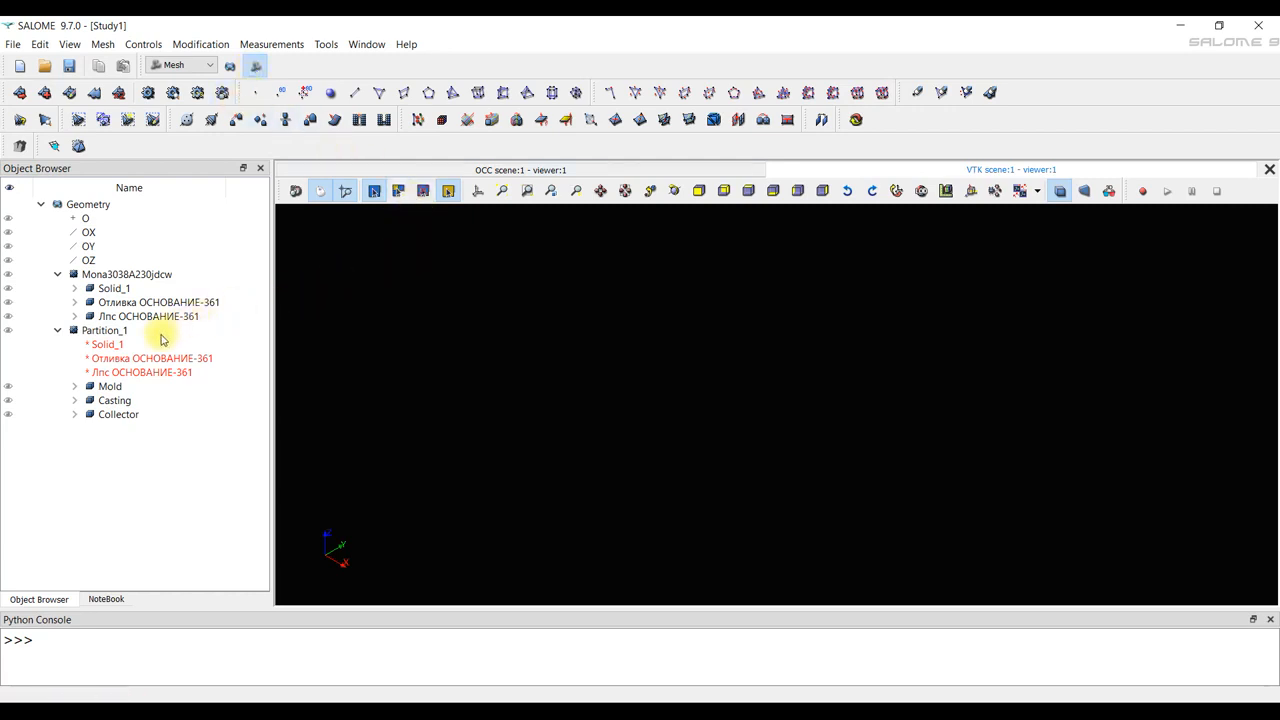
pyautogui.click(108, 386)
pyautogui.click(112, 401)
pyautogui.click(115, 414)
pyautogui.click(136, 450)
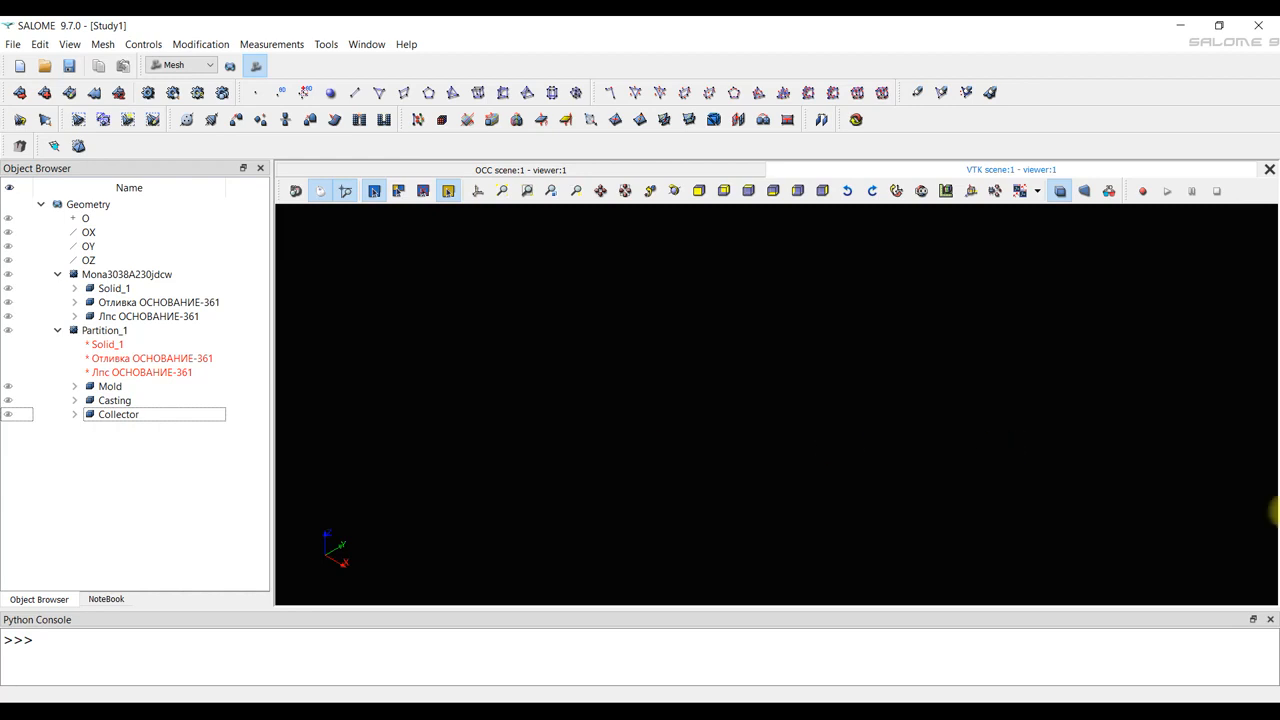
pyautogui.click(108, 331)
pyautogui.rightClick(111, 332)
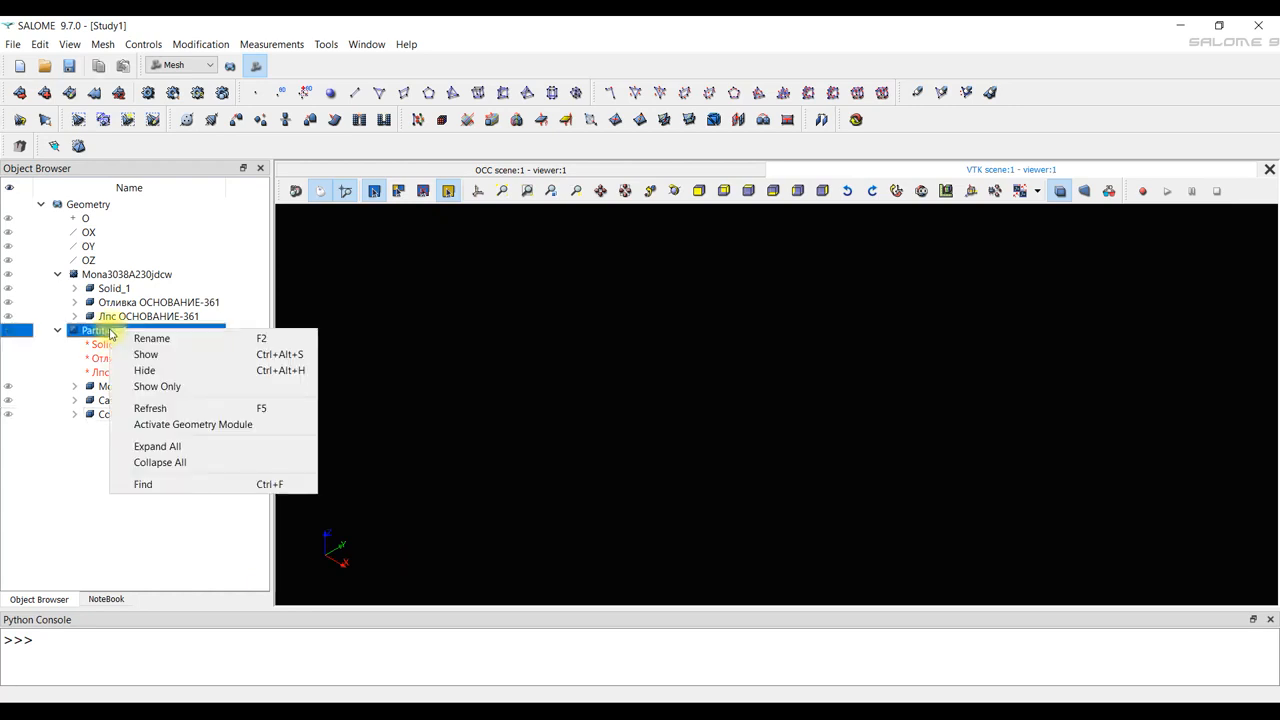
pyautogui.click(104, 333)
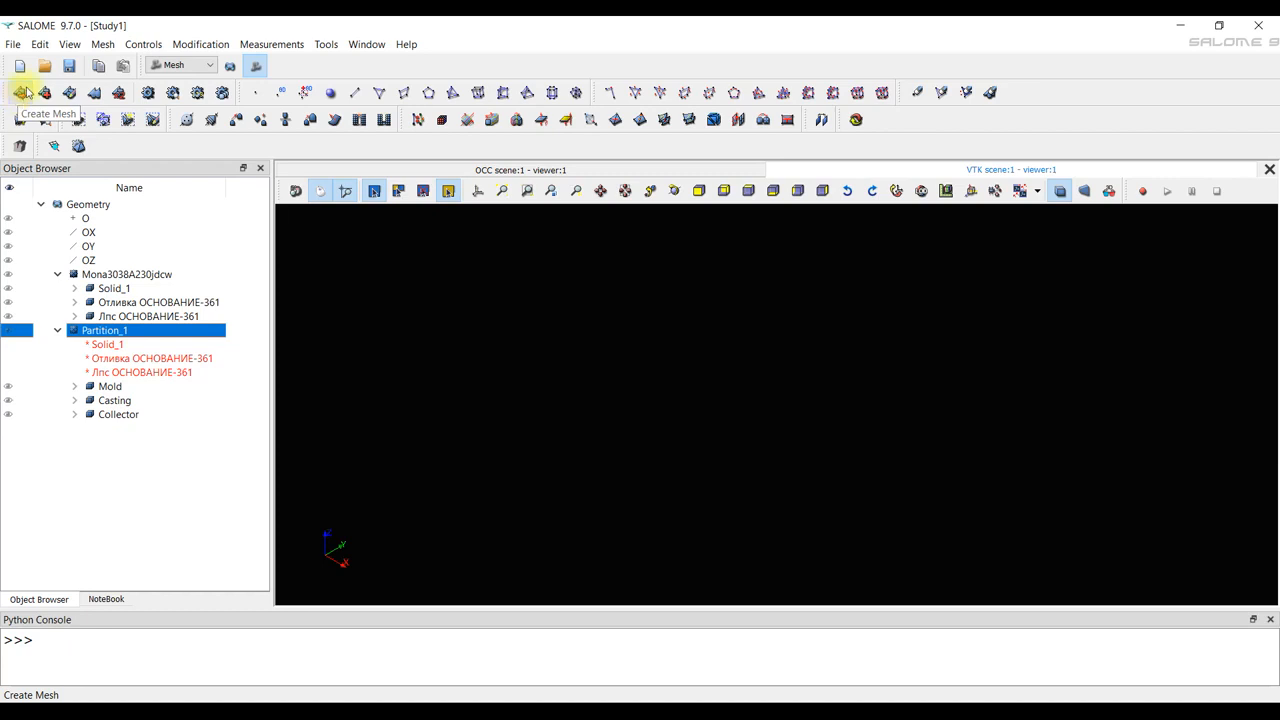
# Start a new mesh on Partition_1 and assign NETGEN 1D-2D as its 2D algorithm.
pyautogui.click(103, 45)
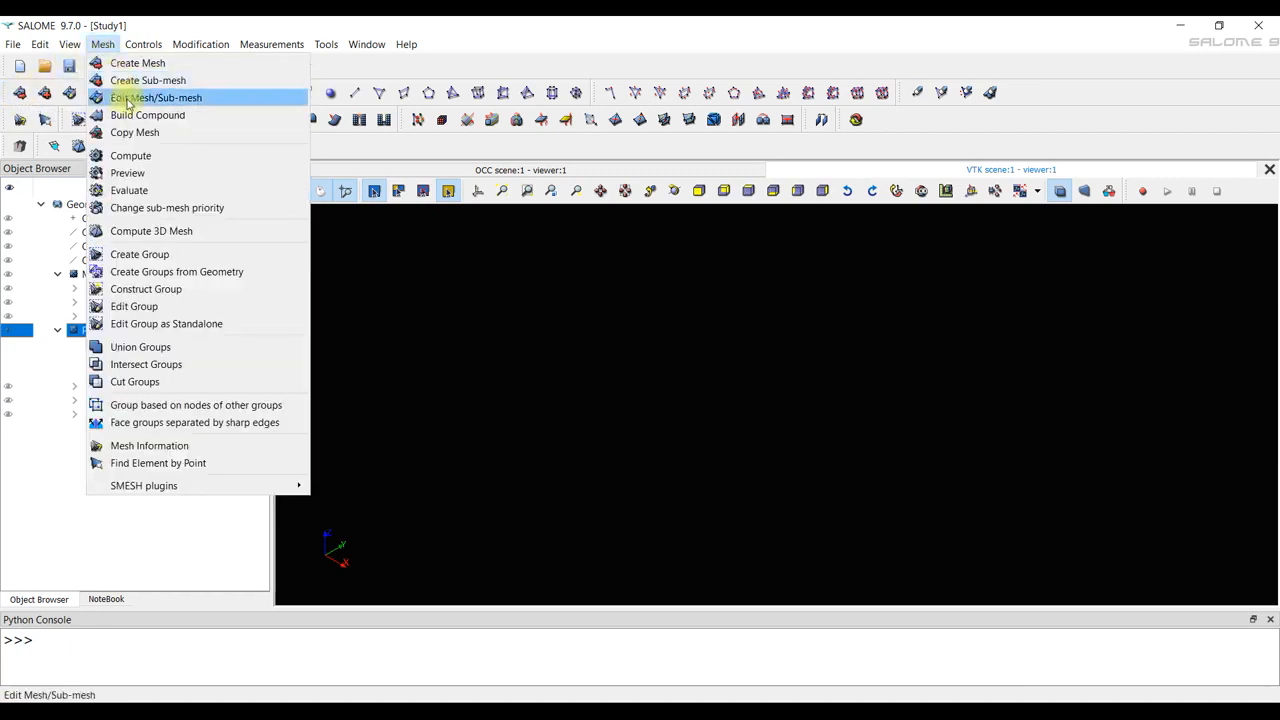
pyautogui.click(19, 96)
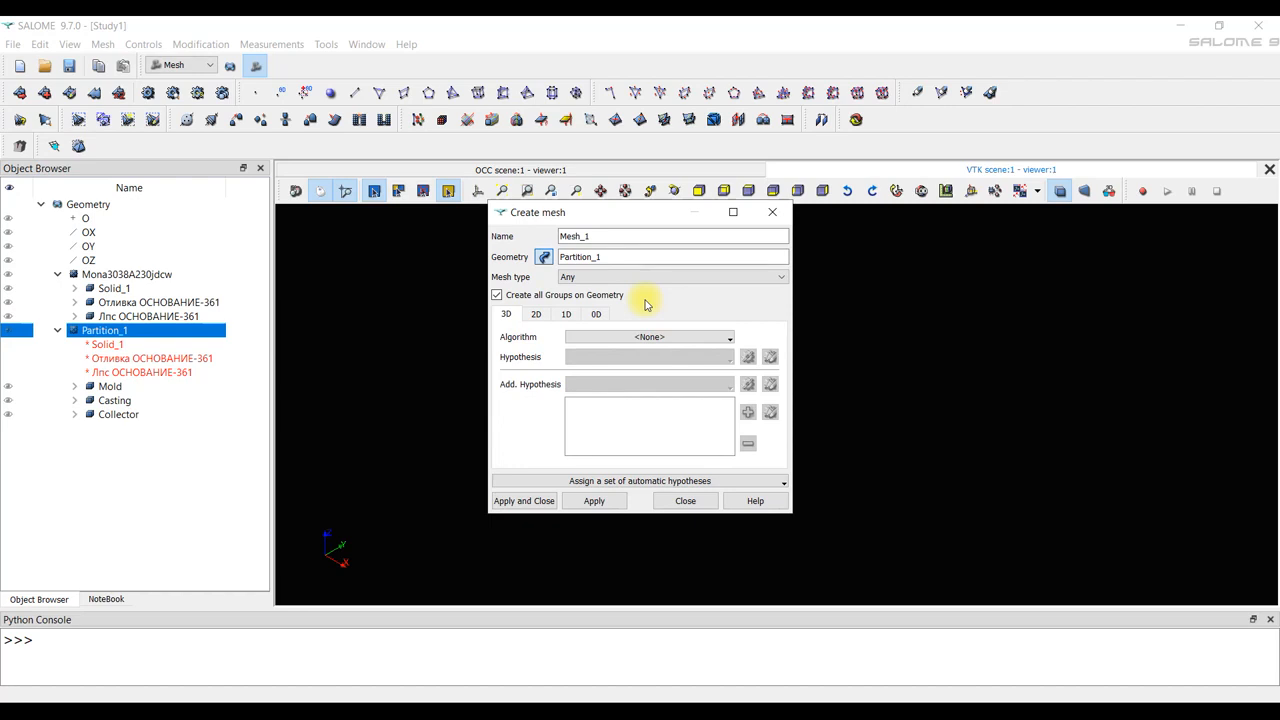
pyautogui.click(539, 316)
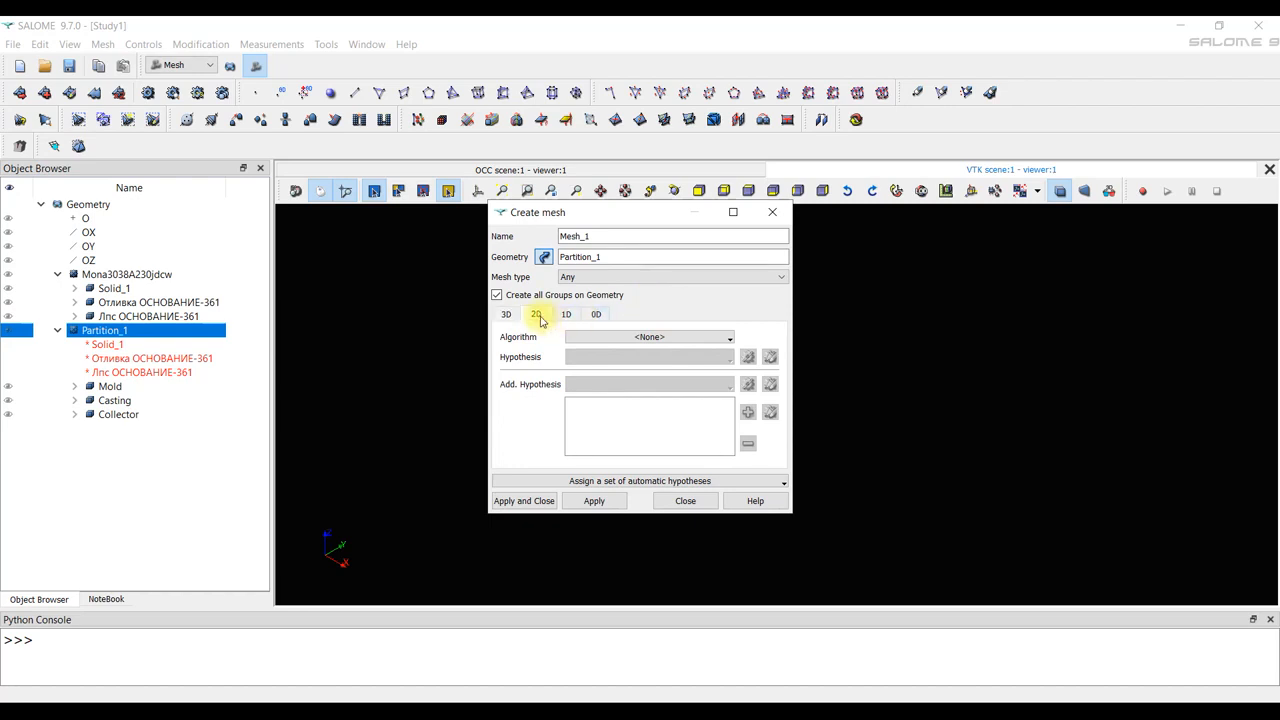
pyautogui.click(675, 337)
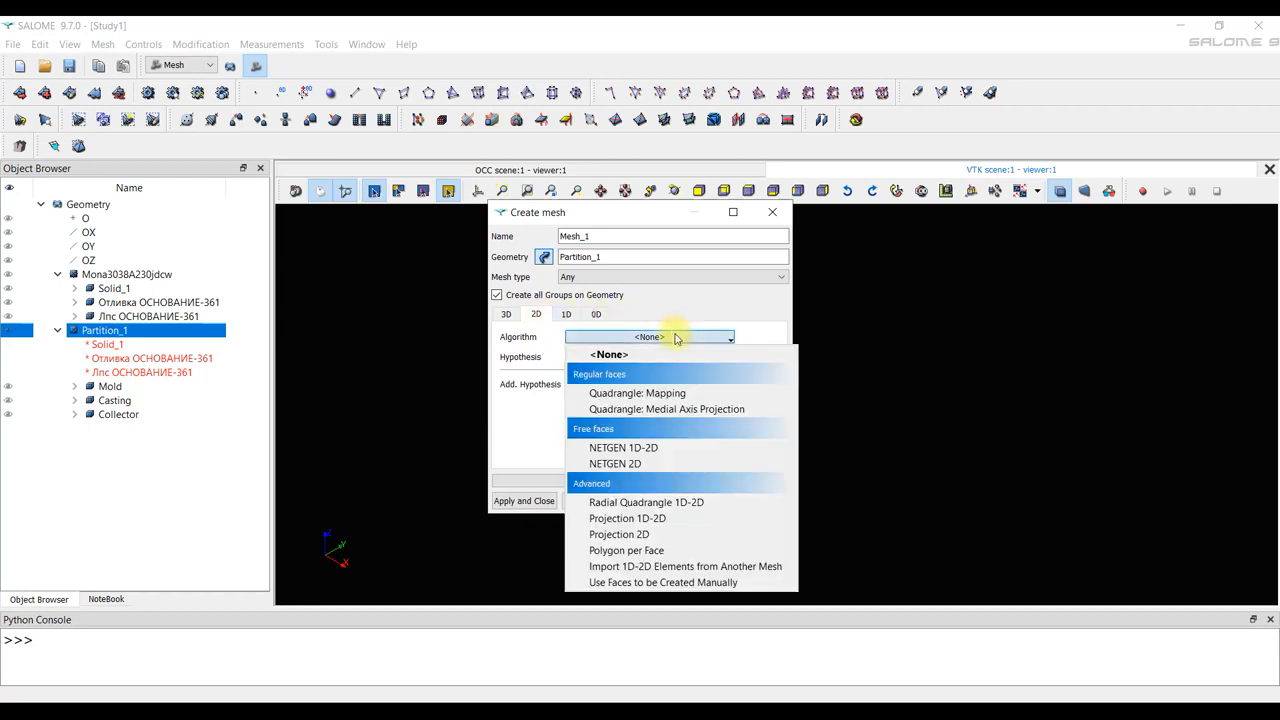
pyautogui.click(752, 446)
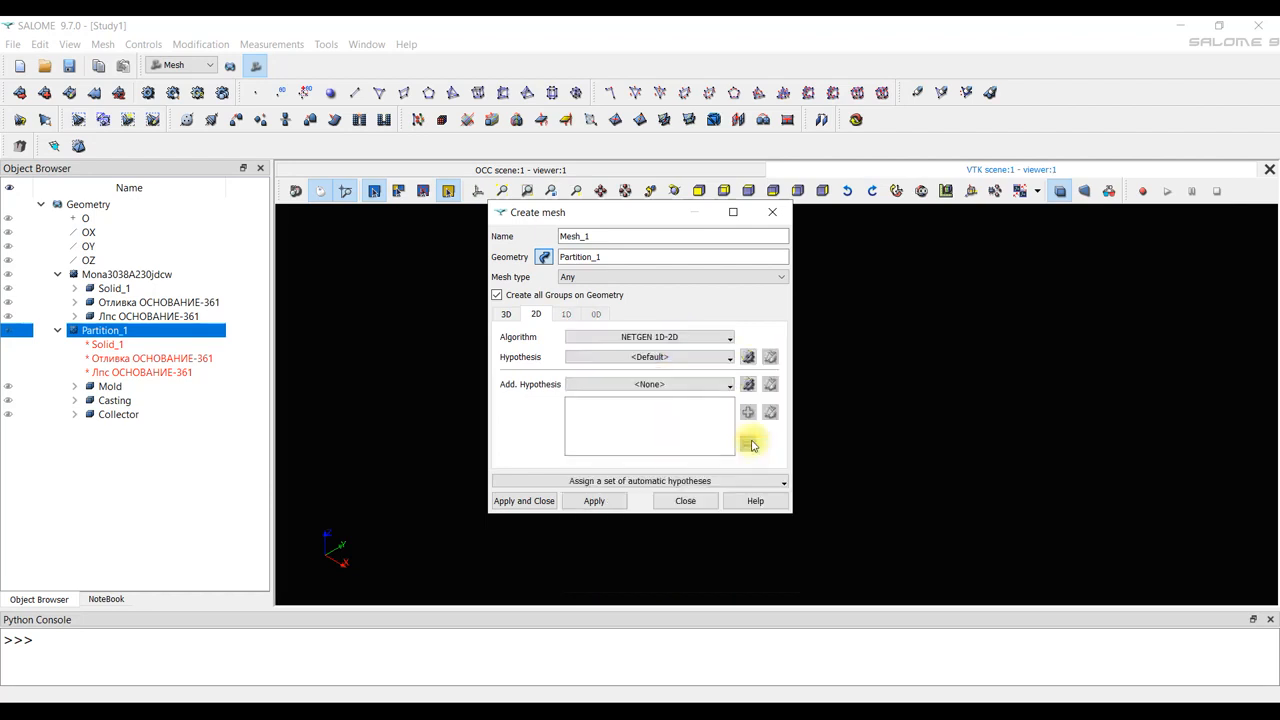
# Add a NETGEN 2D Parameters hypothesis with max size 20, min size 1 and Coarse fineness, and create the mesh.
pyautogui.click(748, 358)
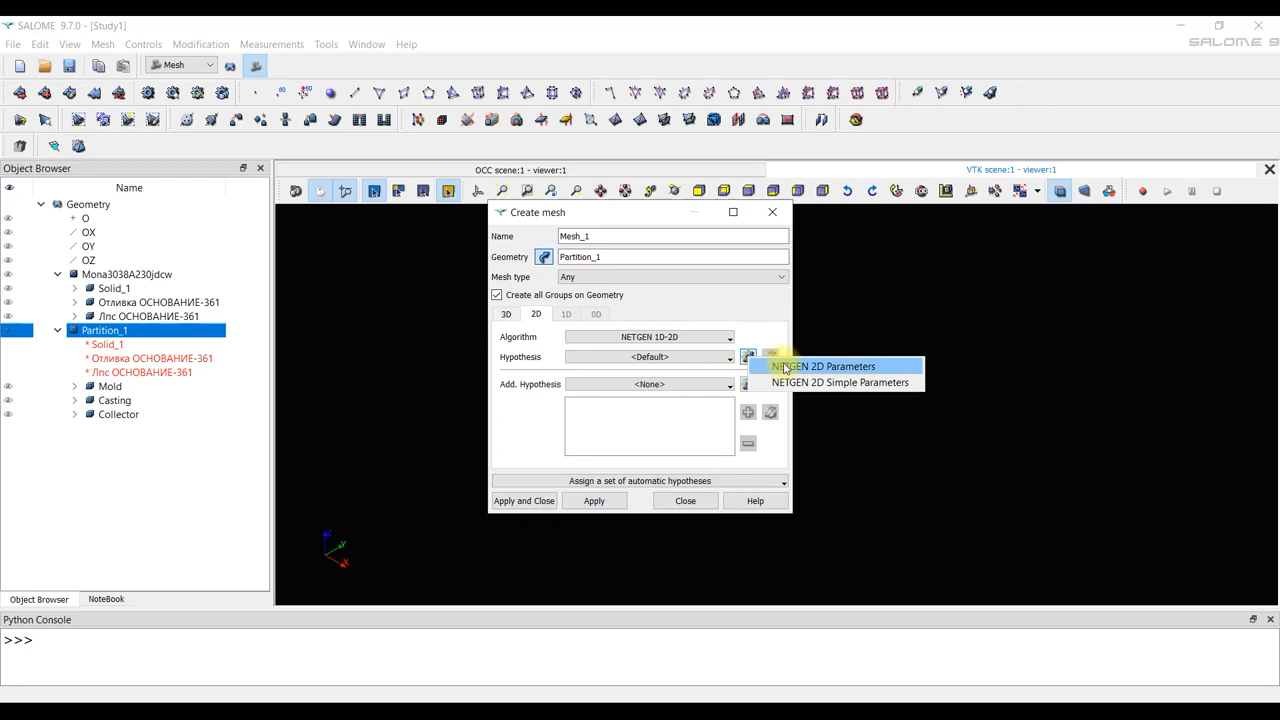
pyautogui.click(785, 368)
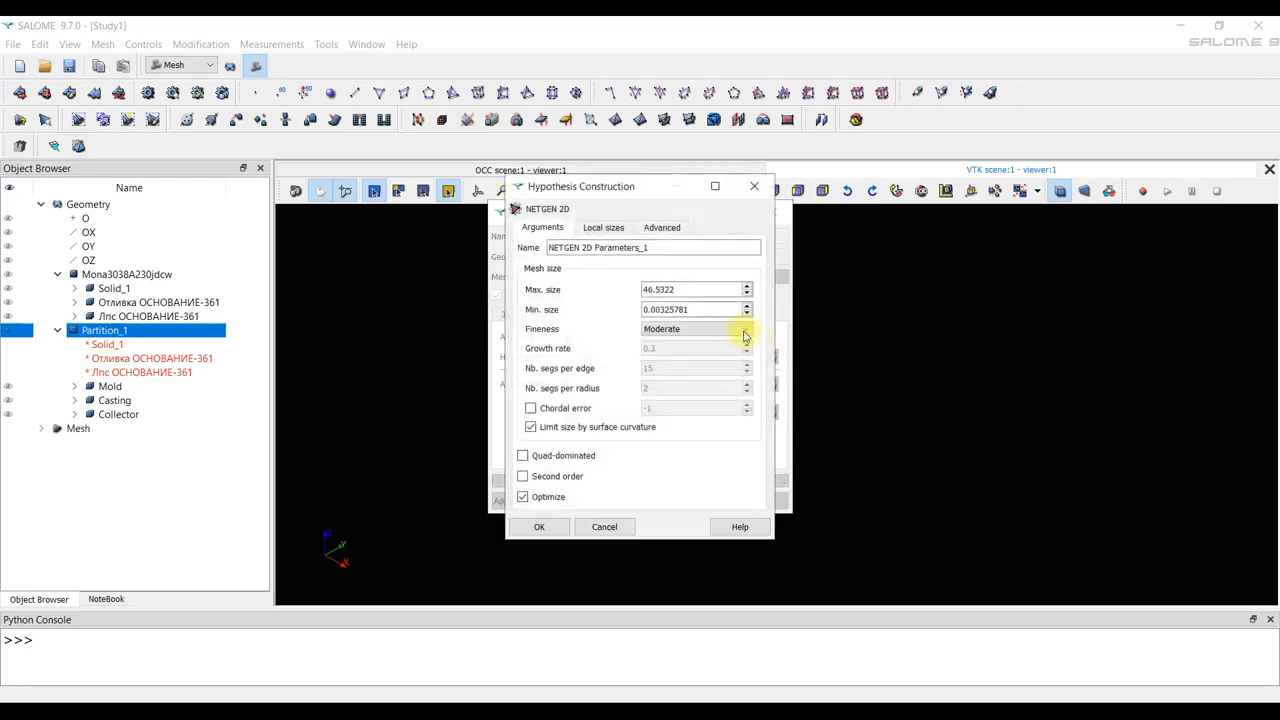
pyautogui.moveTo(692, 289); pyautogui.dragTo(567, 298)
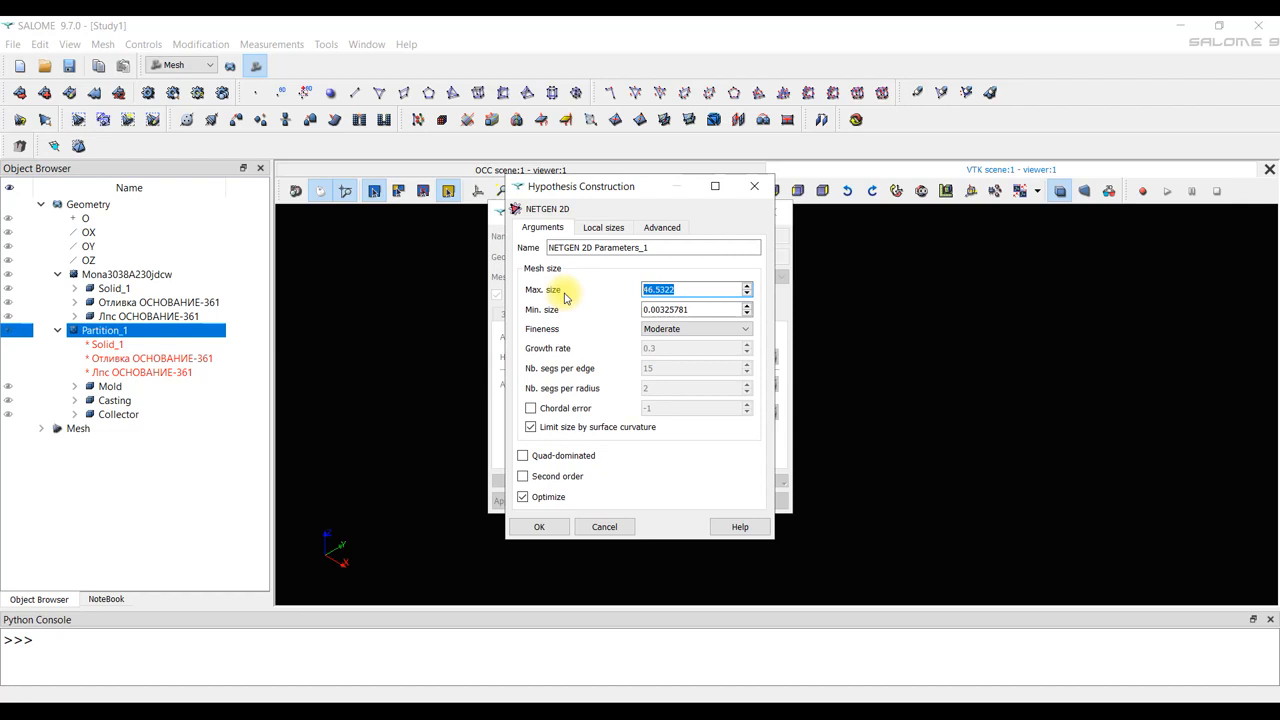
pyautogui.write('20')
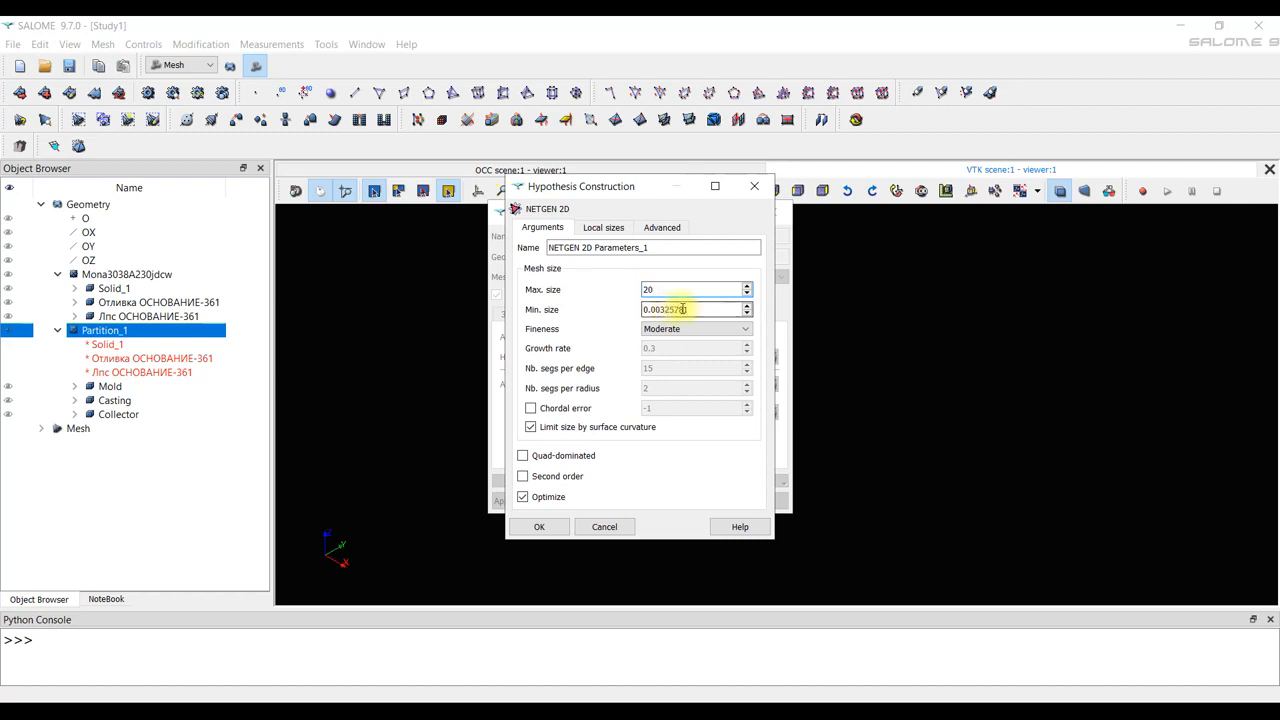
pyautogui.moveTo(694, 309); pyautogui.dragTo(634, 306)
pyautogui.write('1')
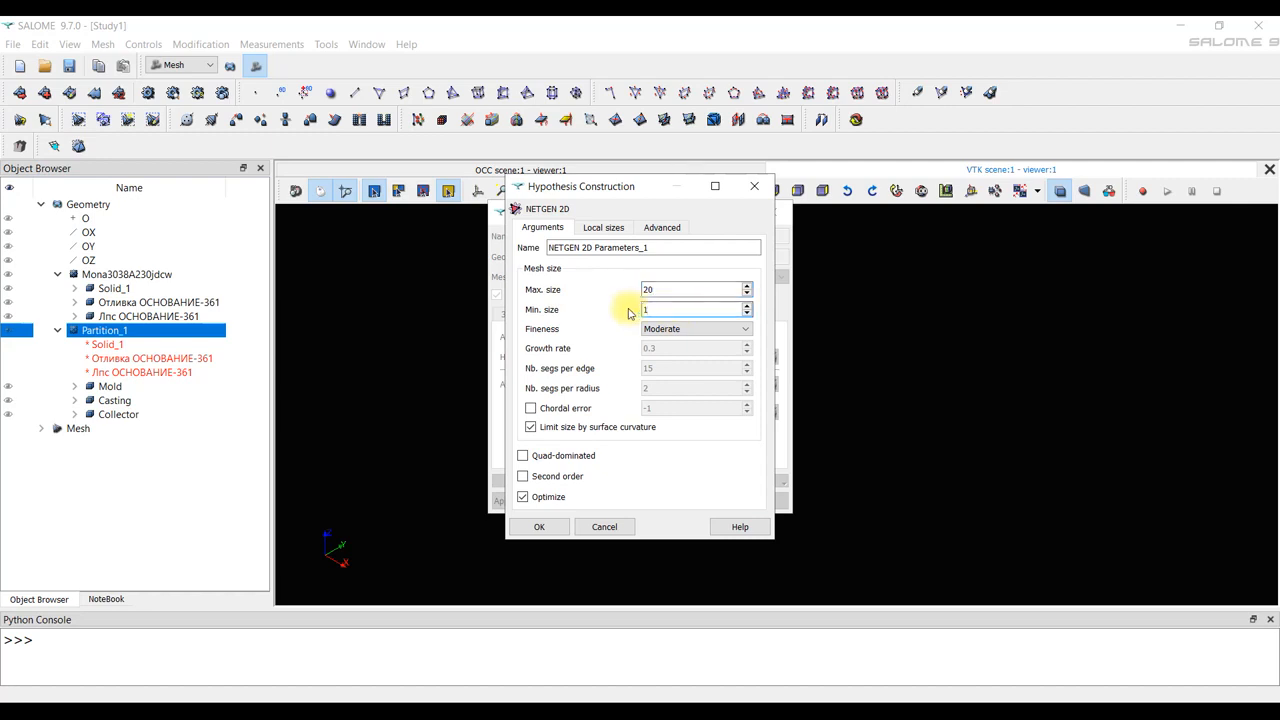
pyautogui.click(693, 329)
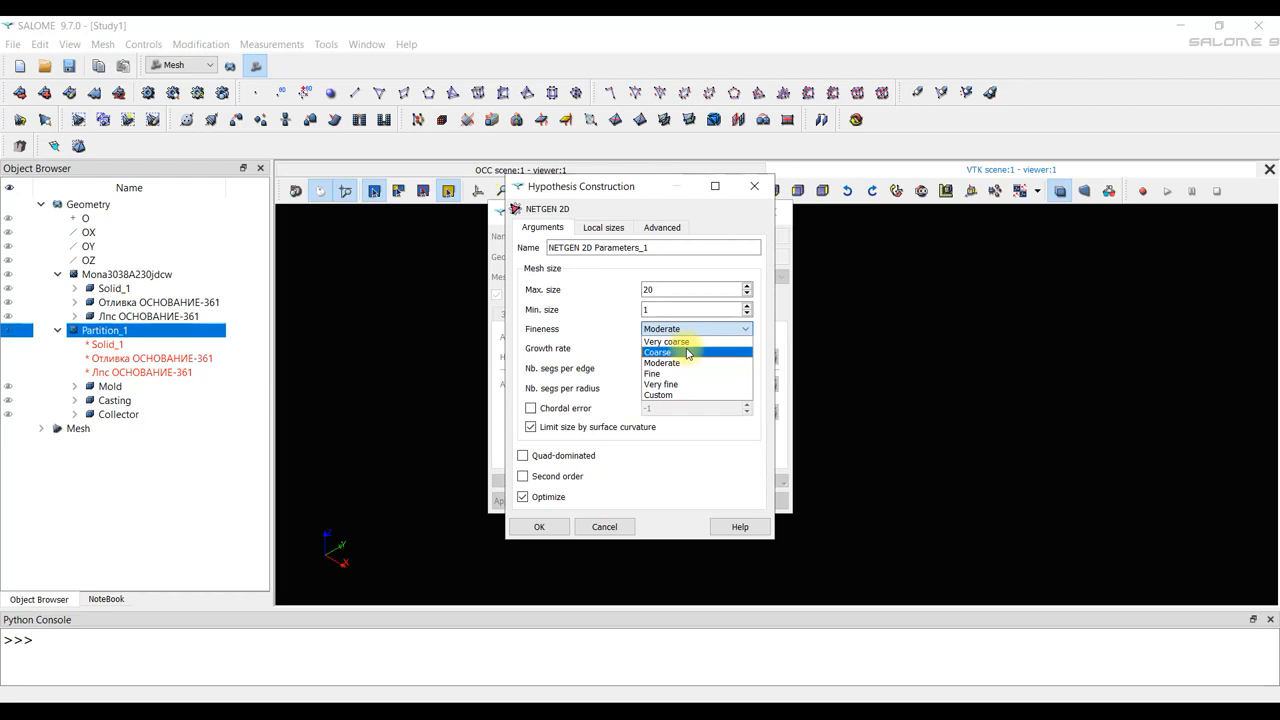
pyautogui.click(687, 352)
pyautogui.click(541, 528)
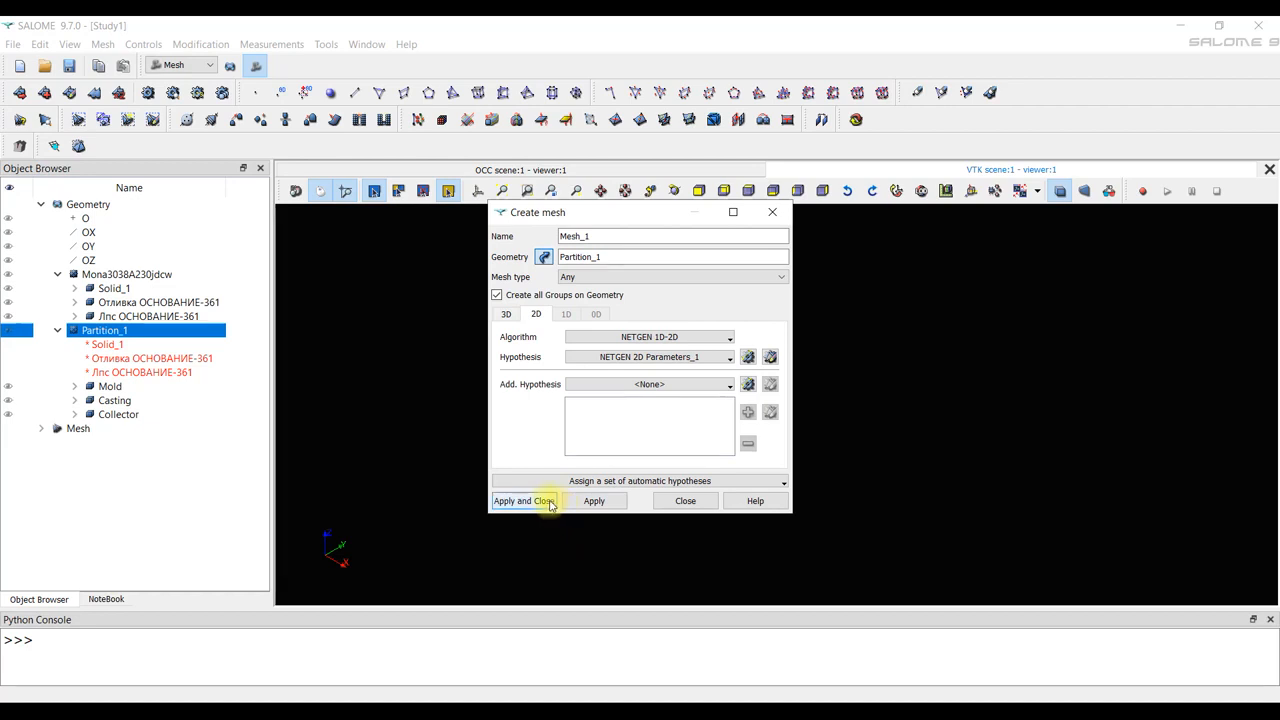
pyautogui.click(549, 503)
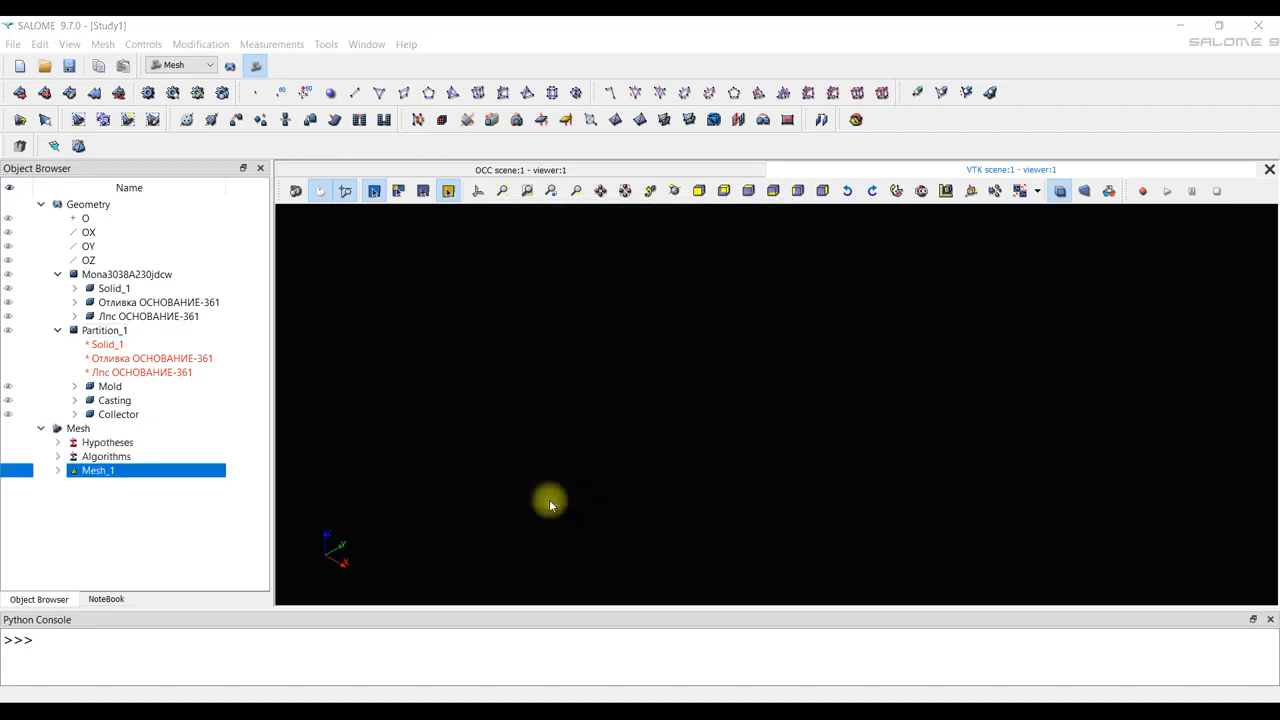
# Start a sub-mesh of Mesh_1 on the Casting solid with NETGEN 1D-2D as its 2D algorithm.
pyautogui.click(57, 471)
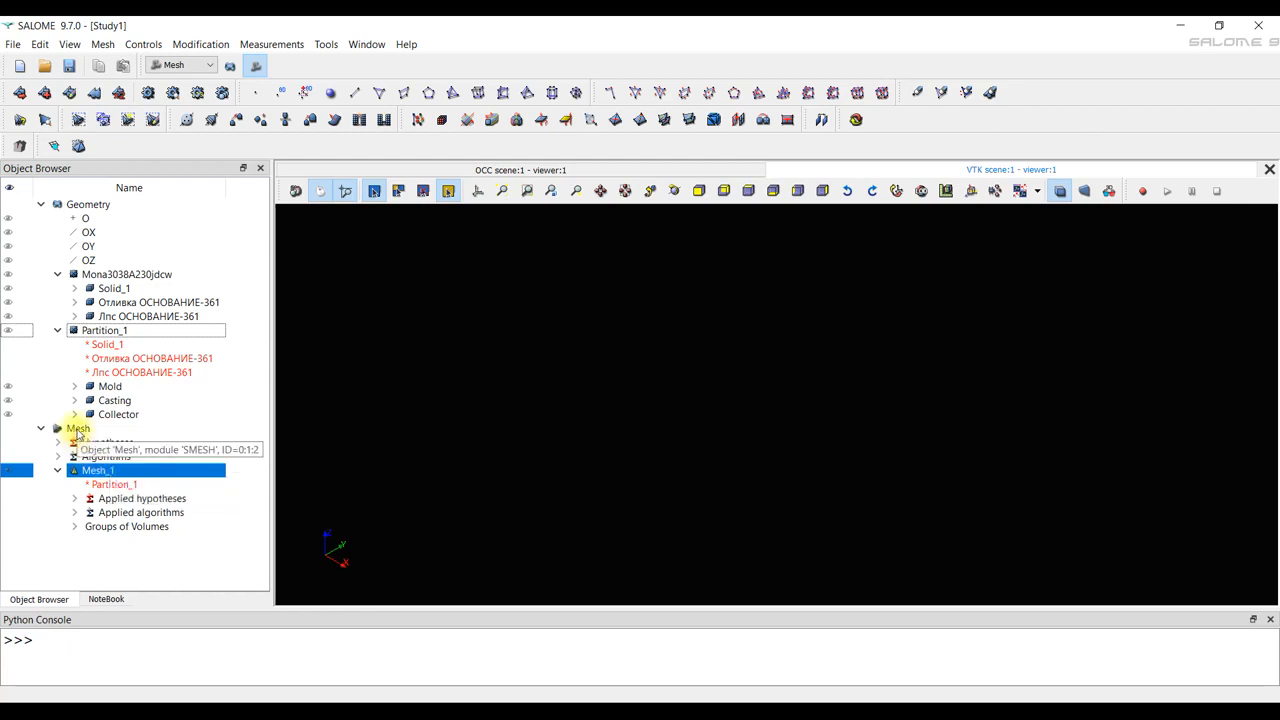
pyautogui.click(78, 430)
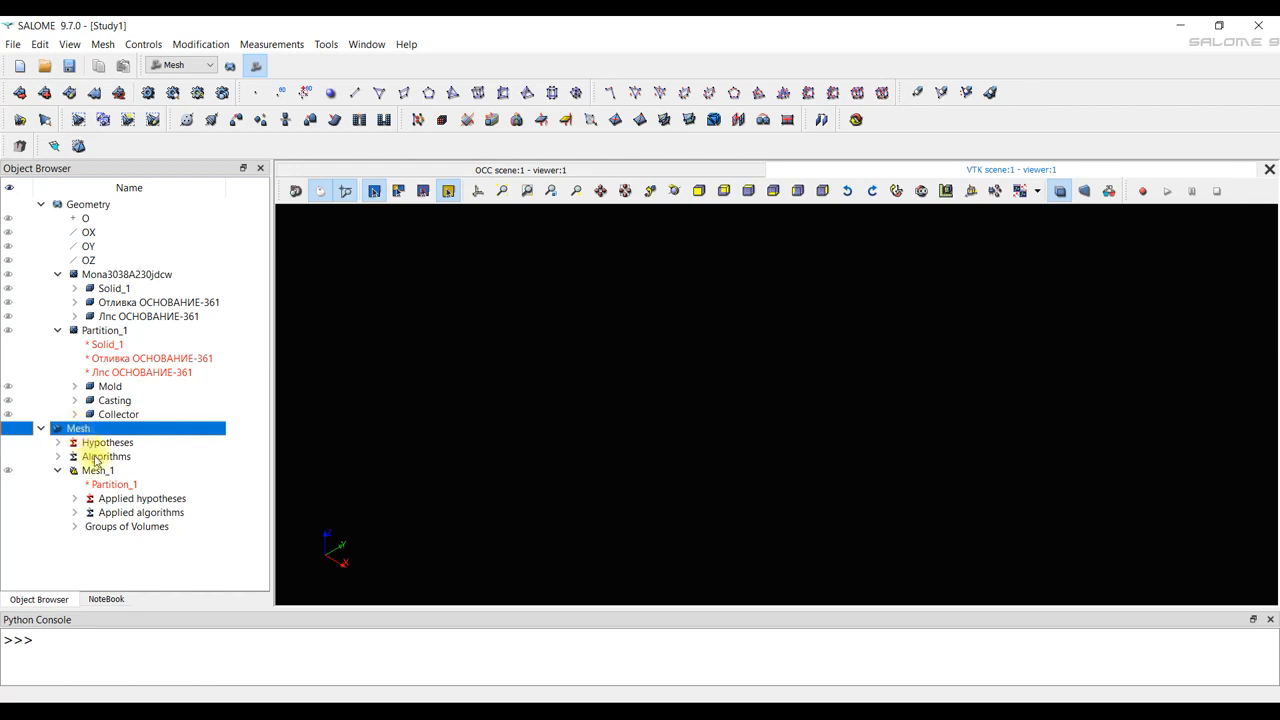
pyautogui.click(98, 471)
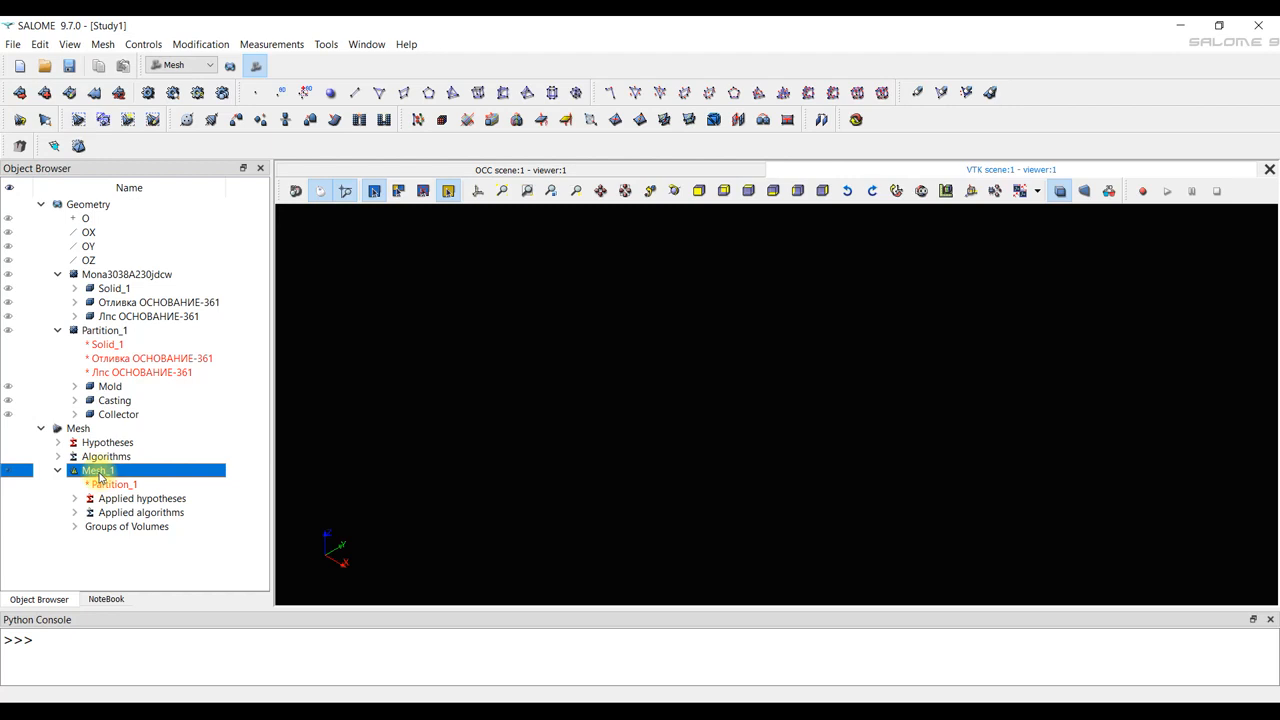
pyautogui.rightClick(100, 476)
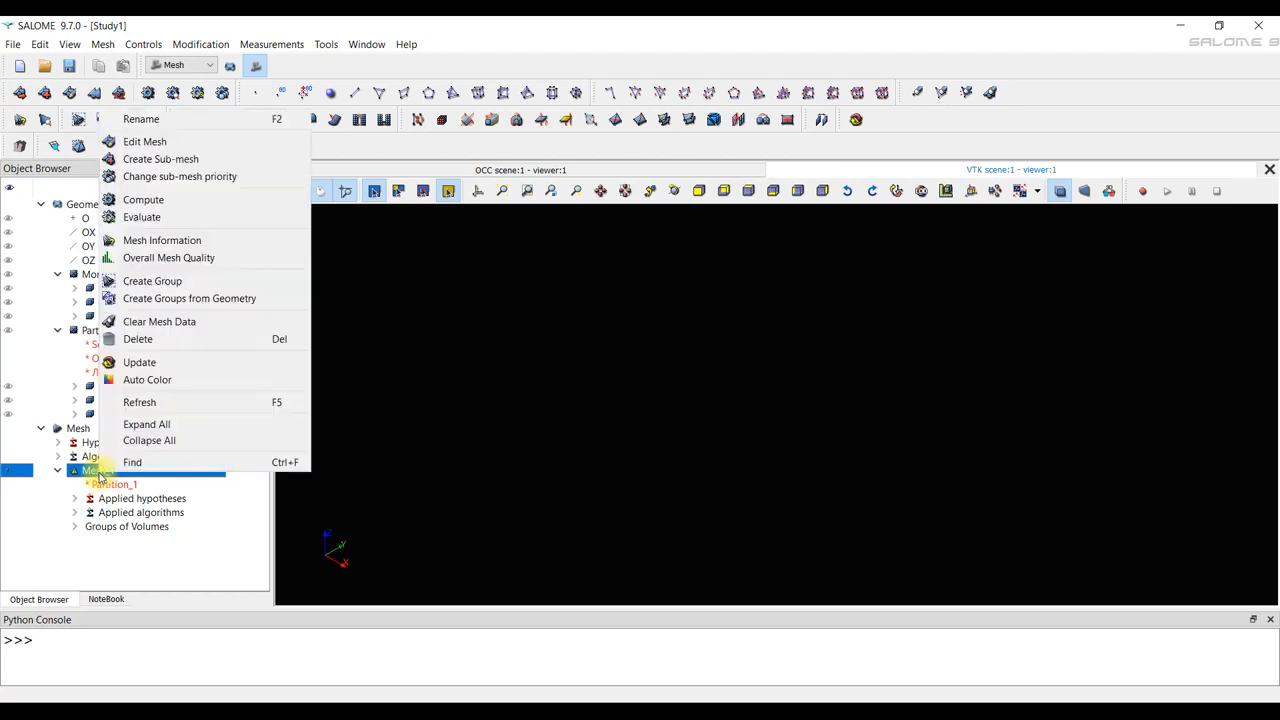
pyautogui.click(180, 162)
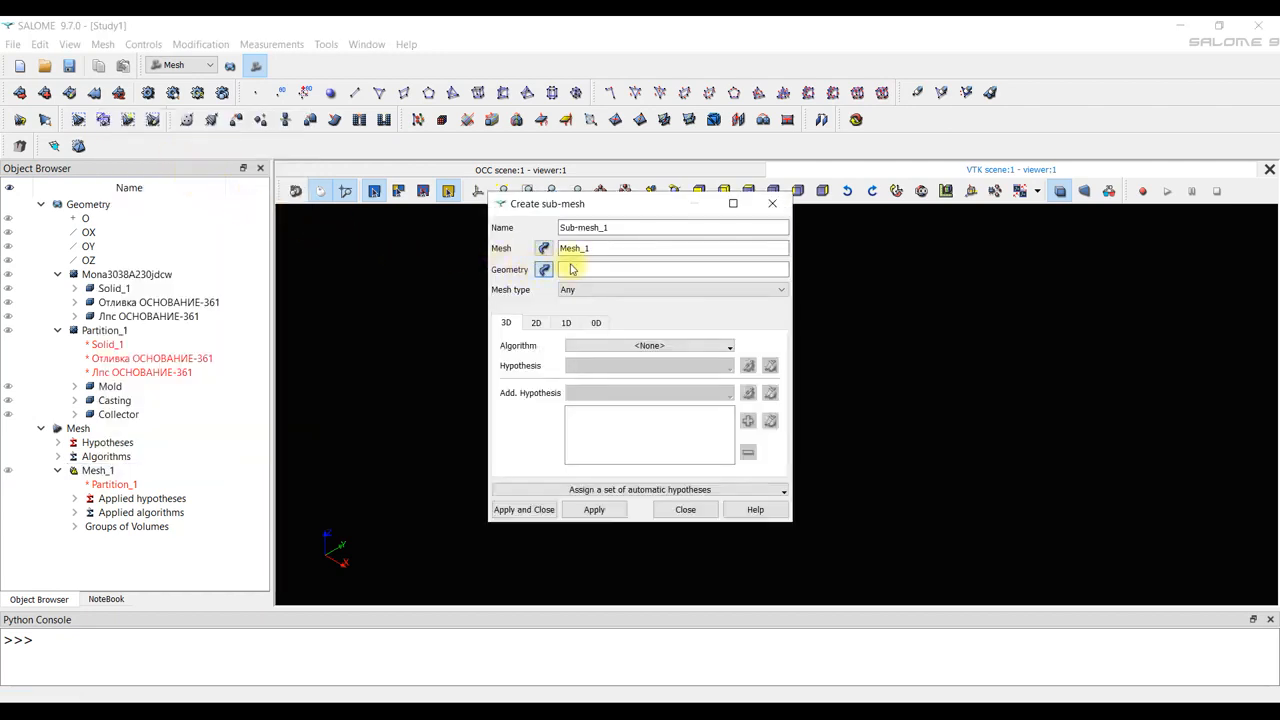
pyautogui.click(115, 401)
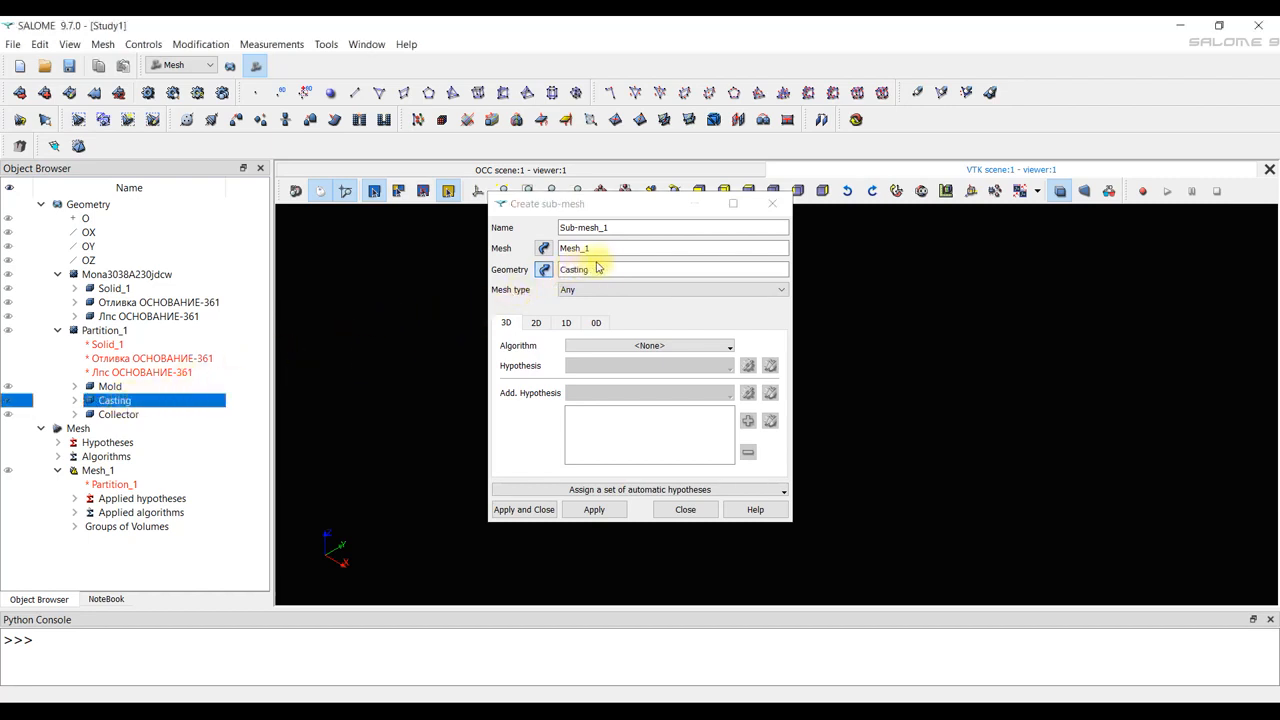
pyautogui.click(536, 322)
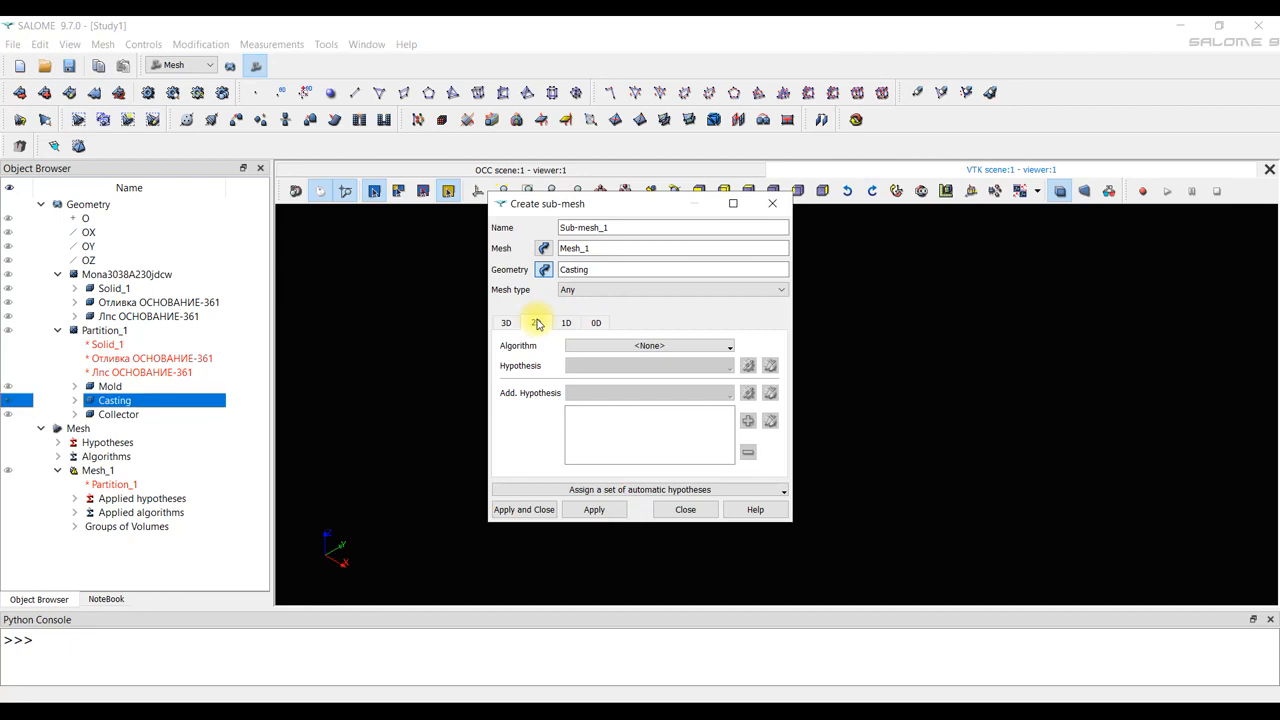
pyautogui.click(720, 345)
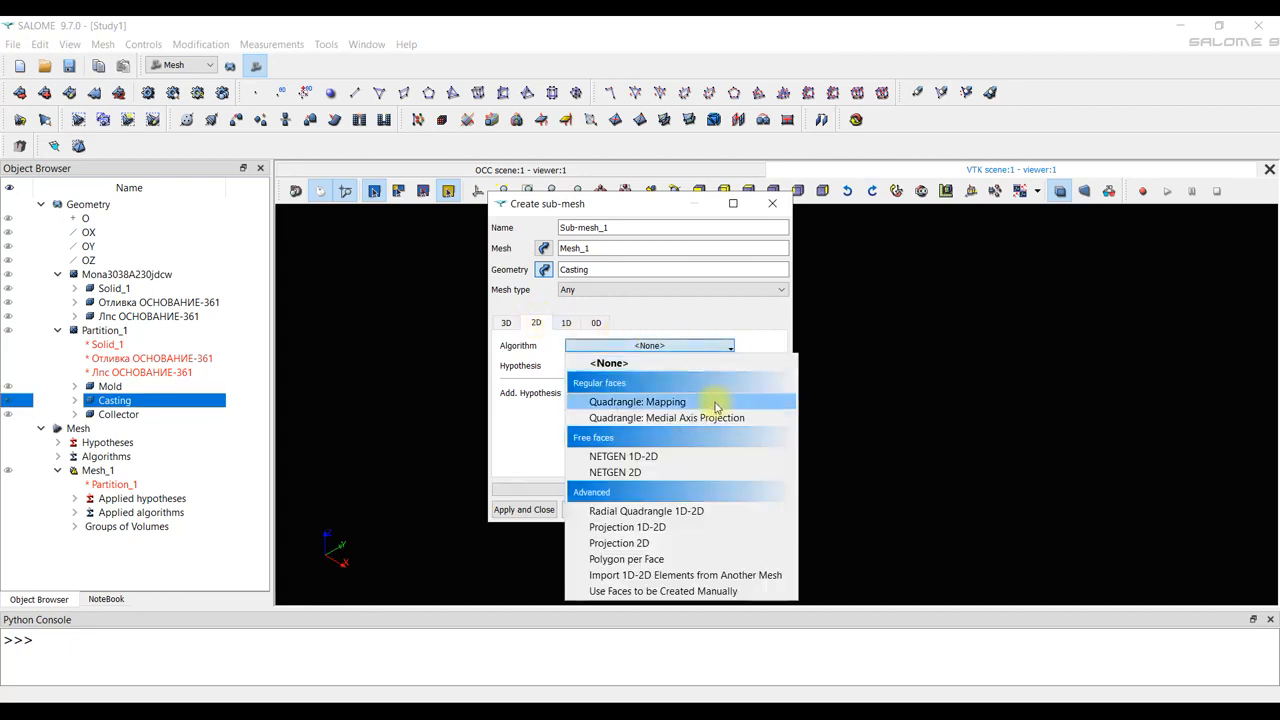
pyautogui.click(714, 455)
# Give the Casting sub-mesh a NETGEN 2D Parameters hypothesis with max size 5, min size 1 and Coarse fineness, and create it.
pyautogui.click(749, 366)
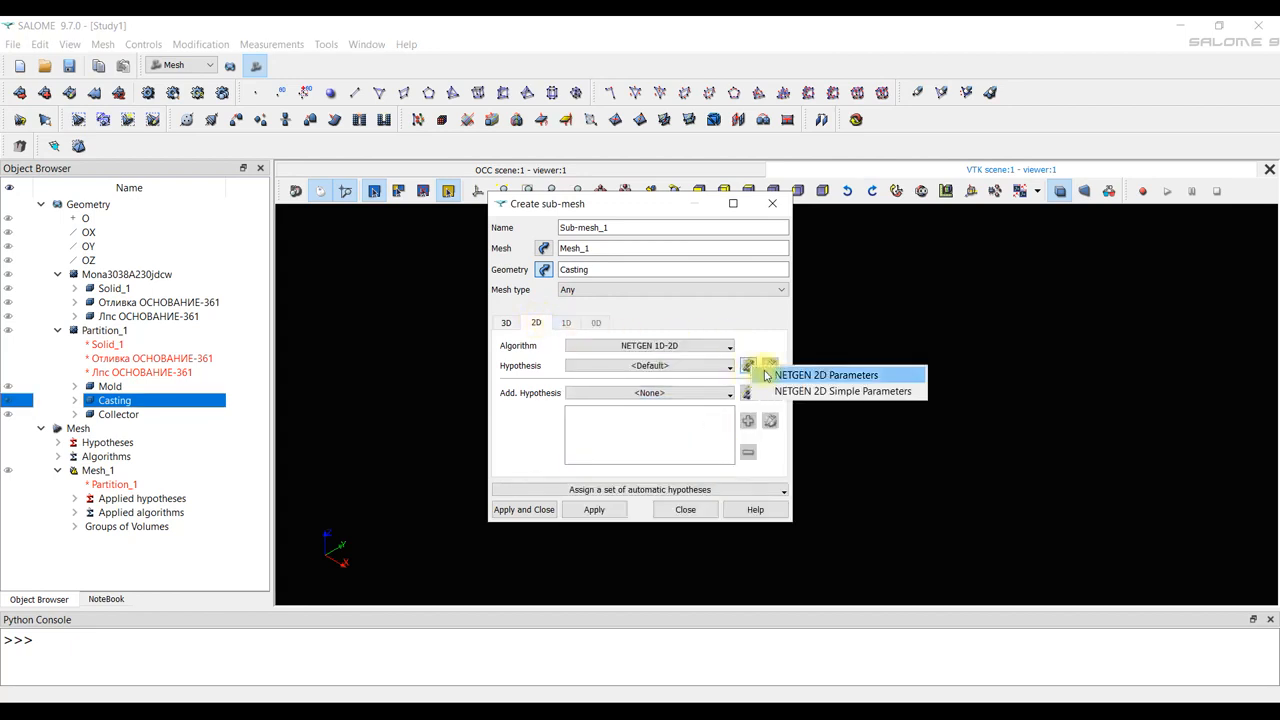
pyautogui.click(772, 372)
pyautogui.moveTo(691, 289); pyautogui.dragTo(601, 292)
pyautogui.write('5')
pyautogui.moveTo(692, 309); pyautogui.dragTo(640, 313)
pyautogui.write('1')
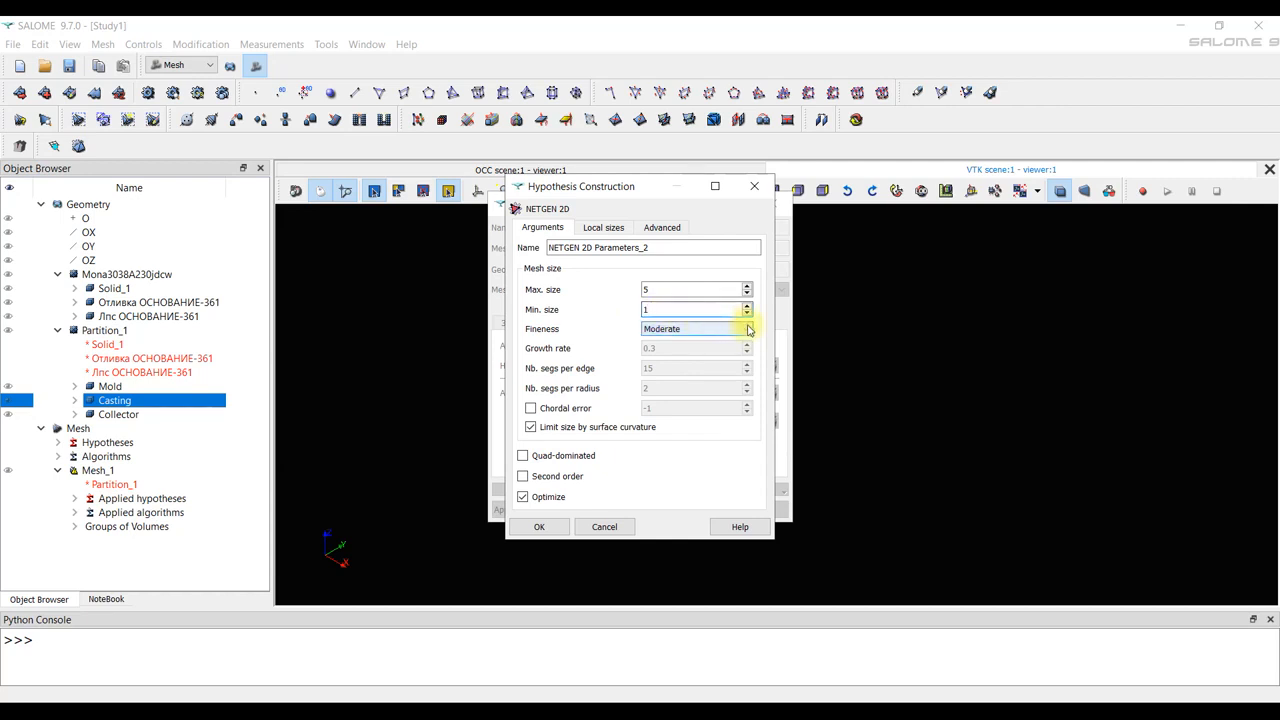
pyautogui.click(748, 330)
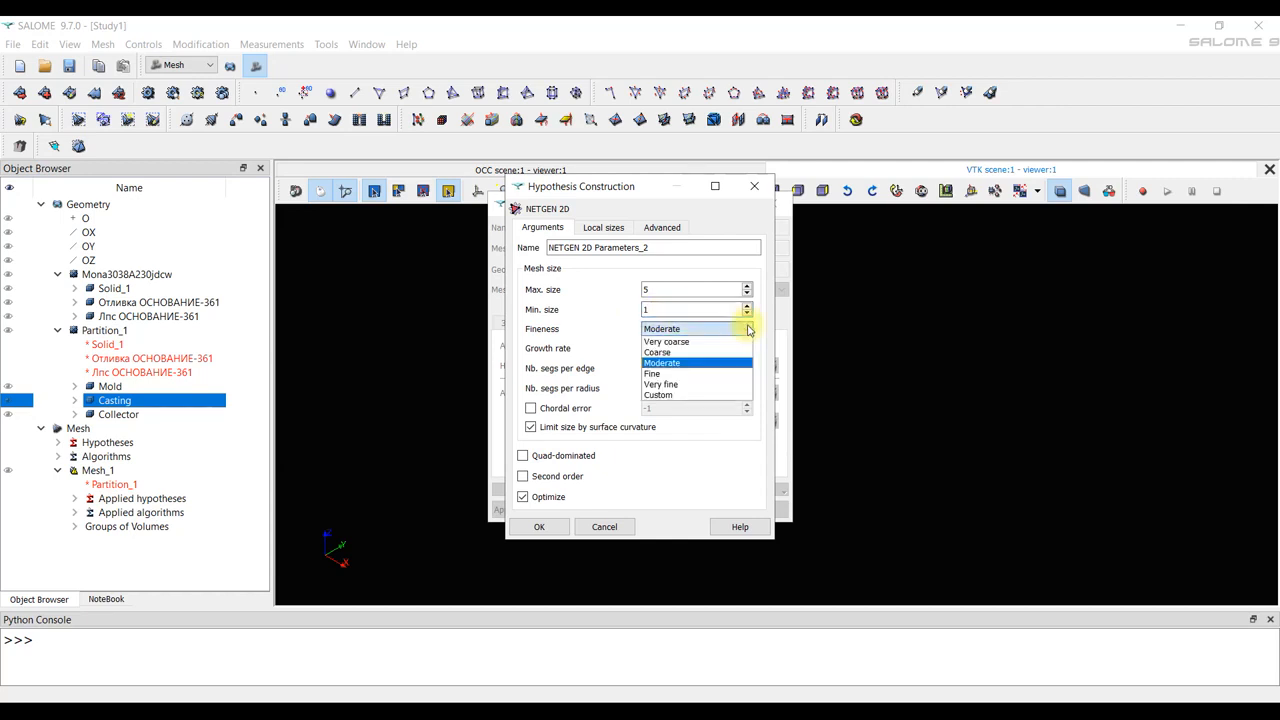
pyautogui.click(698, 352)
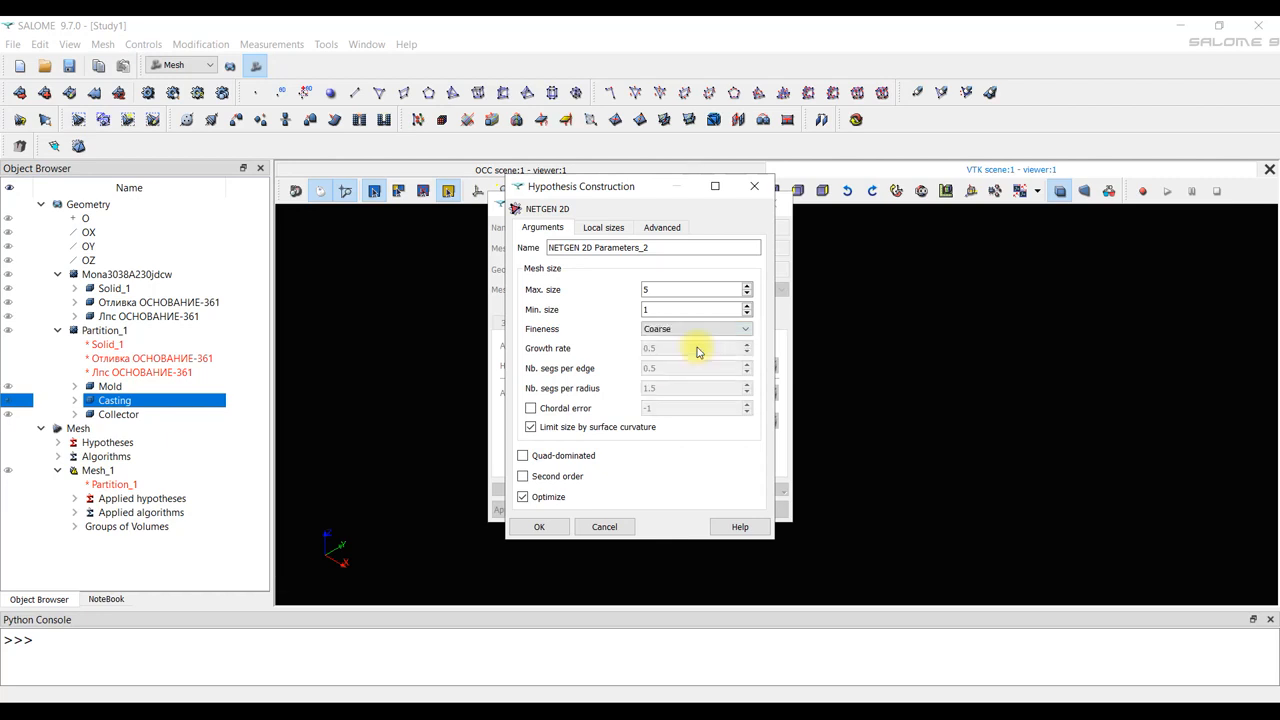
pyautogui.click(553, 528)
pyautogui.click(543, 516)
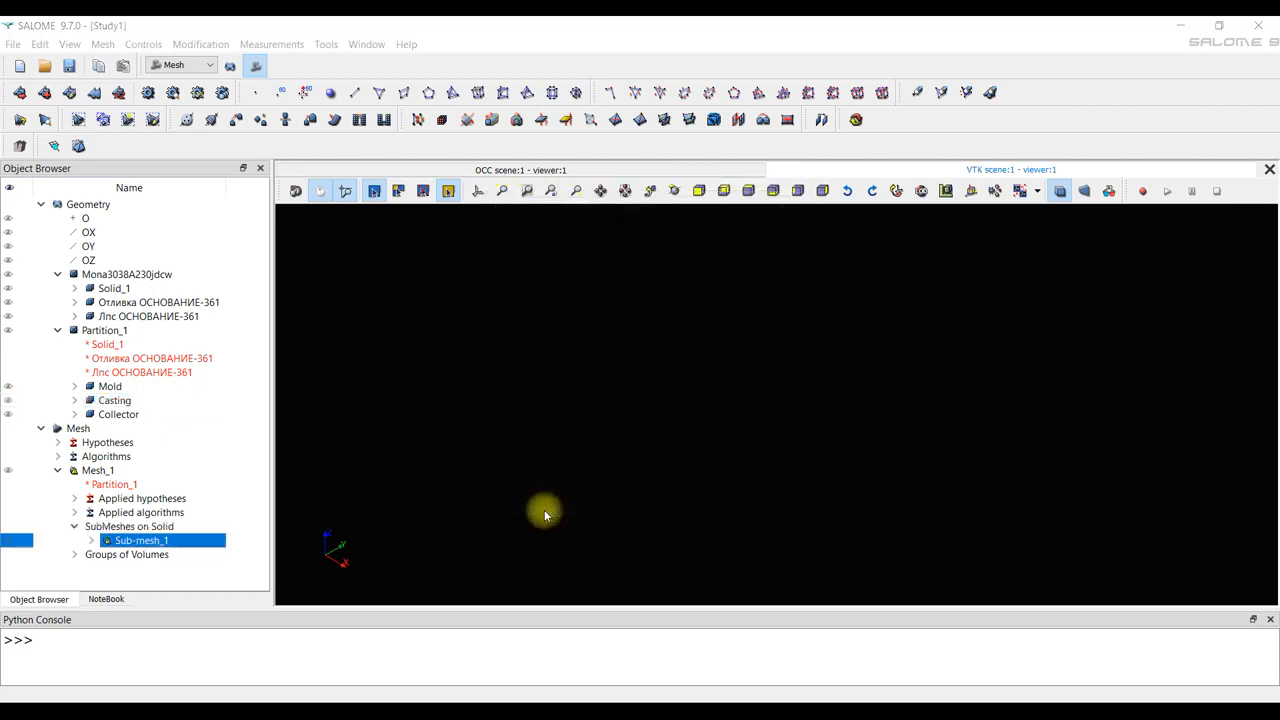
# Compute the Casting sub-mesh, Sub-mesh_1, and dismiss the computation report.
pyautogui.click(157, 541)
pyautogui.rightClick(157, 541)
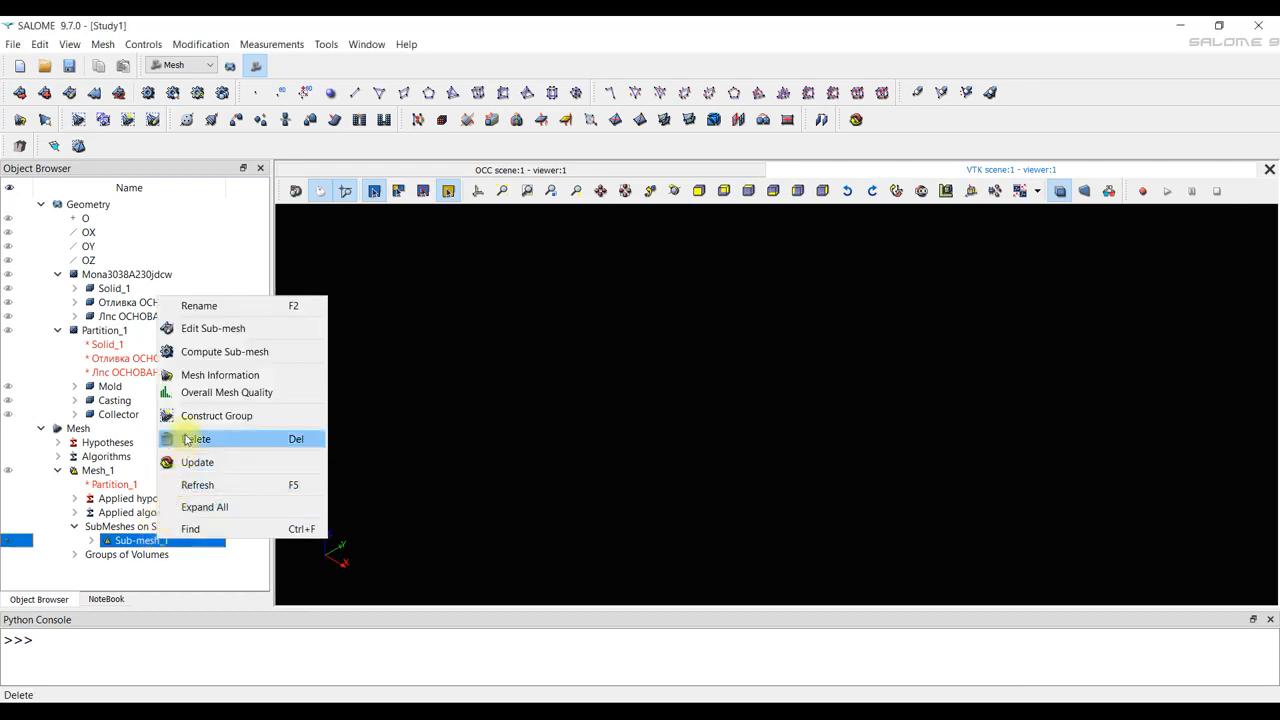
pyautogui.click(224, 352)
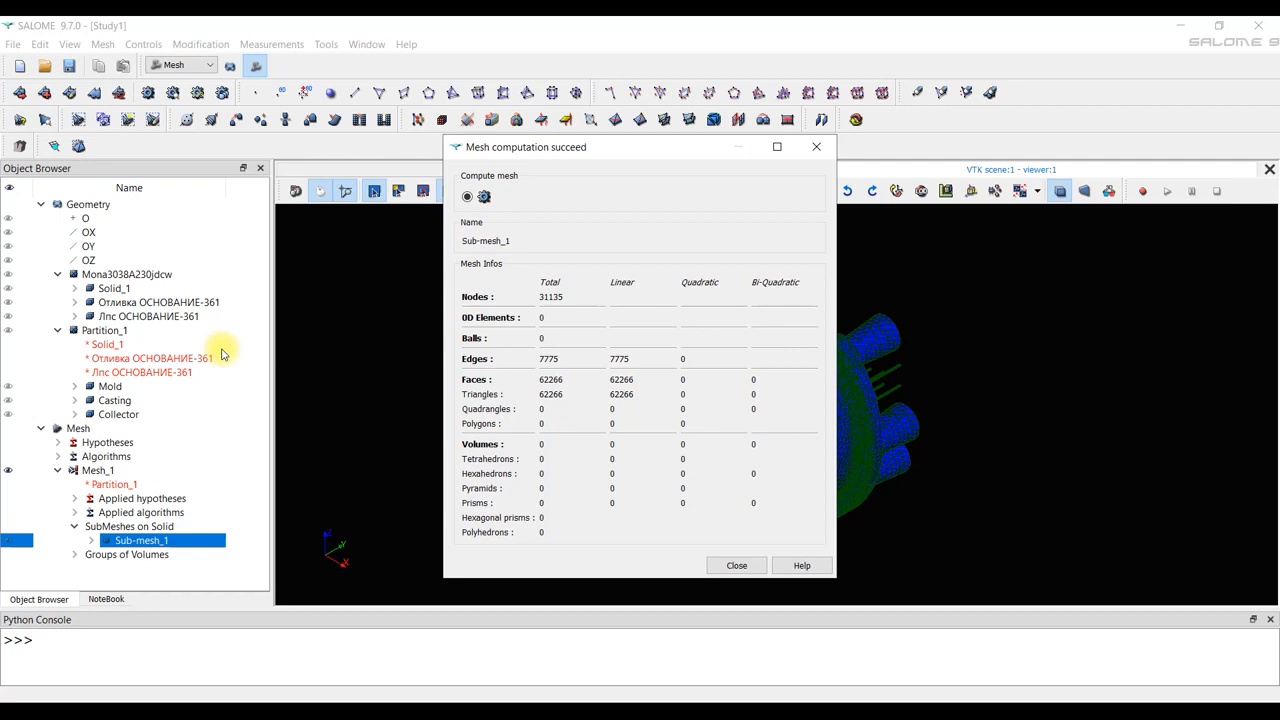
pyautogui.click(815, 148)
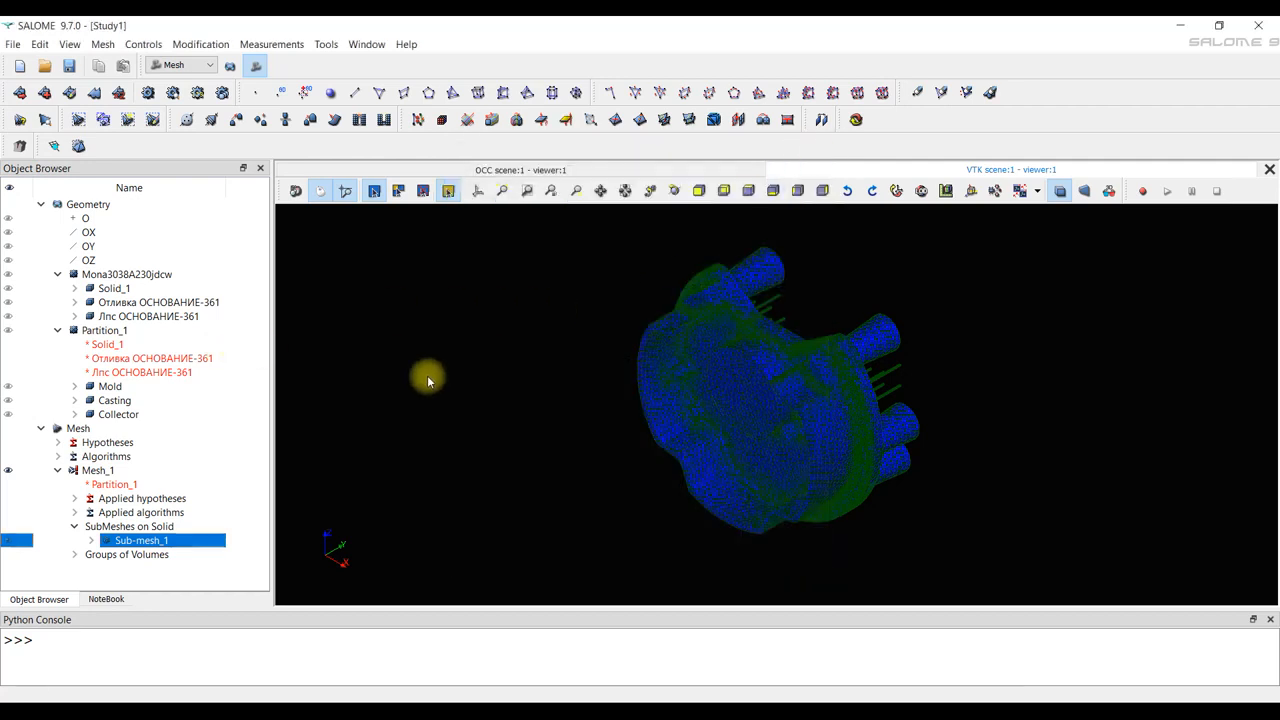
# Compute the whole surface mesh Mesh_1 and dismiss the computation report.
pyautogui.rightClick(95, 472)
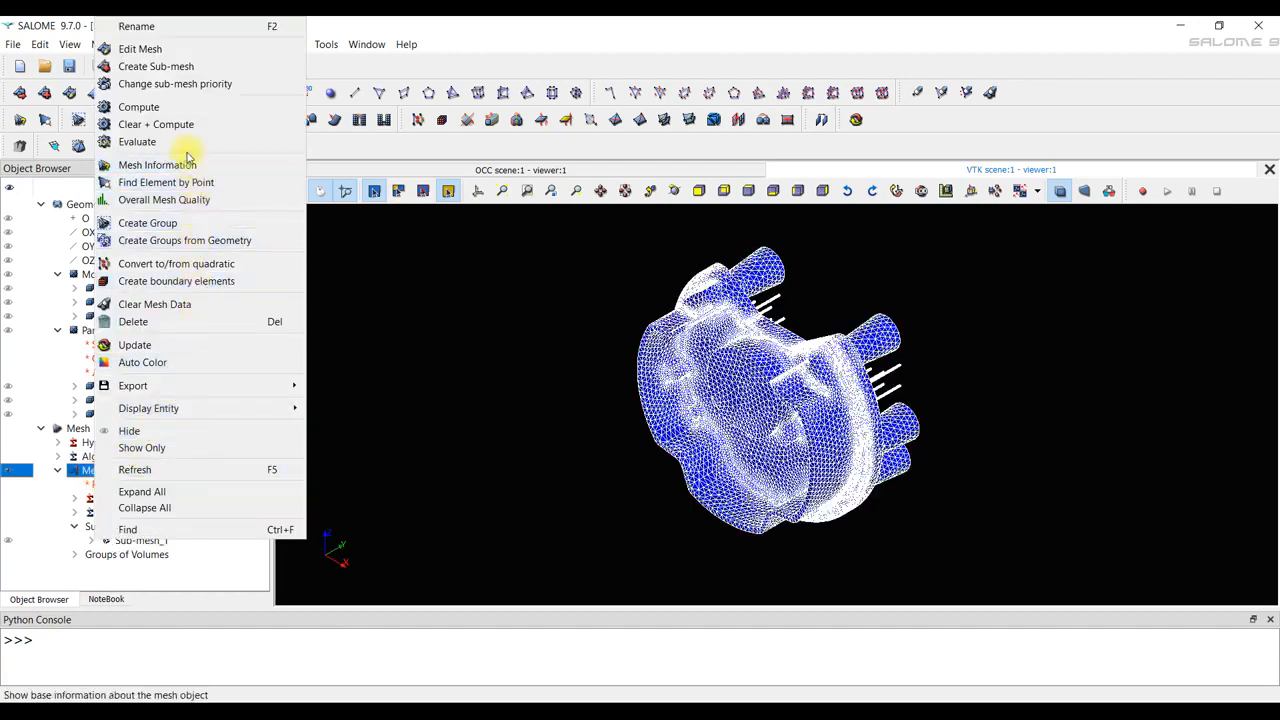
pyautogui.click(180, 108)
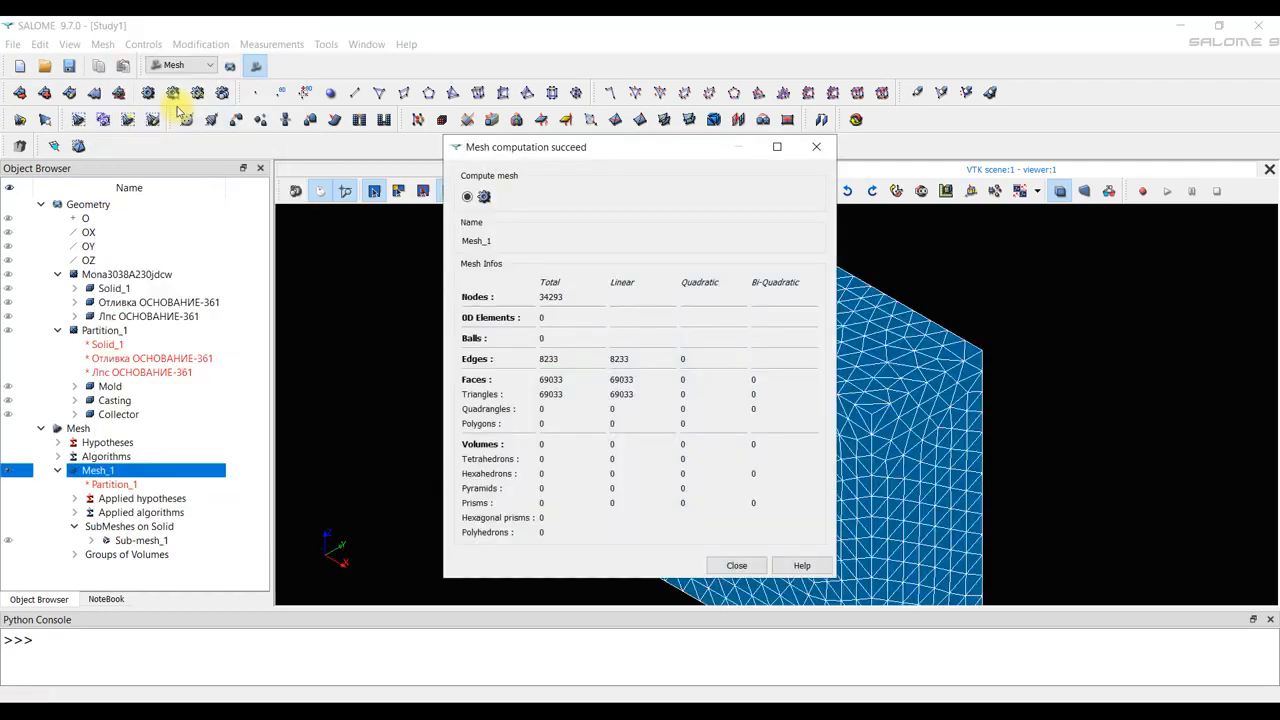
pyautogui.click(736, 566)
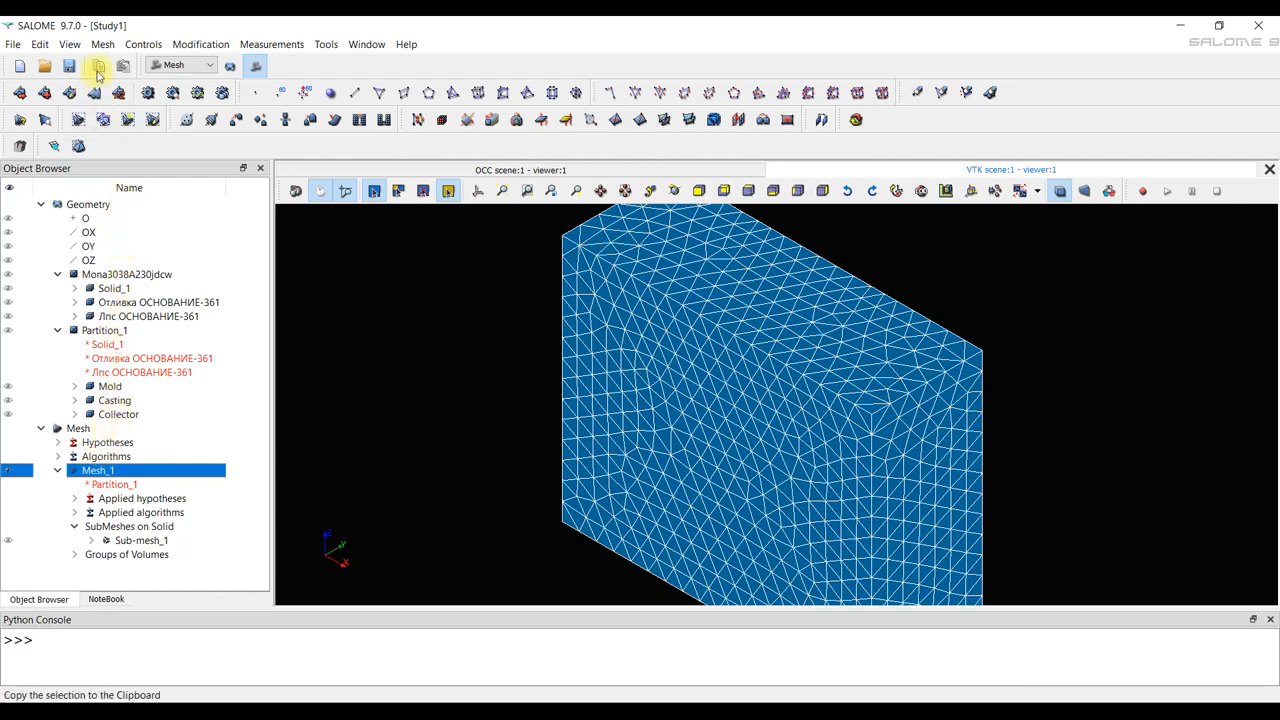
# Compute the 3D mesh of Mesh_1 from its surface mesh and dismiss the report.
pyautogui.click(102, 45)
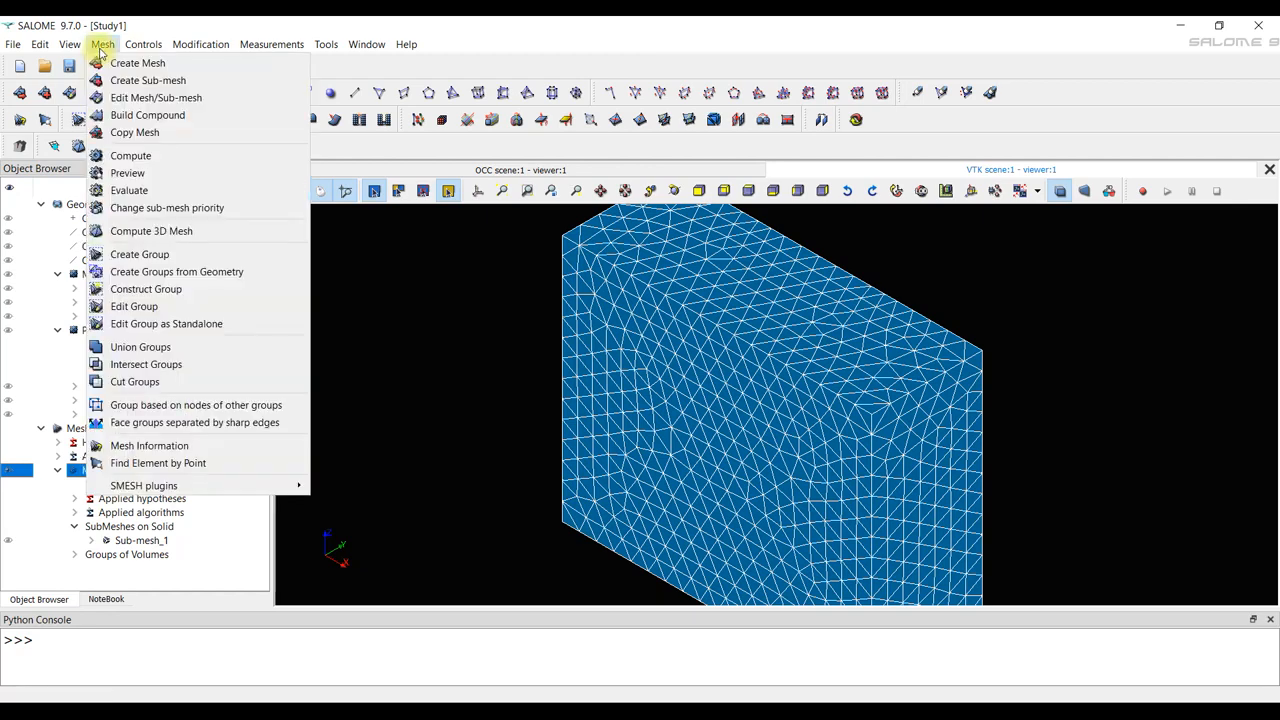
pyautogui.click(248, 230)
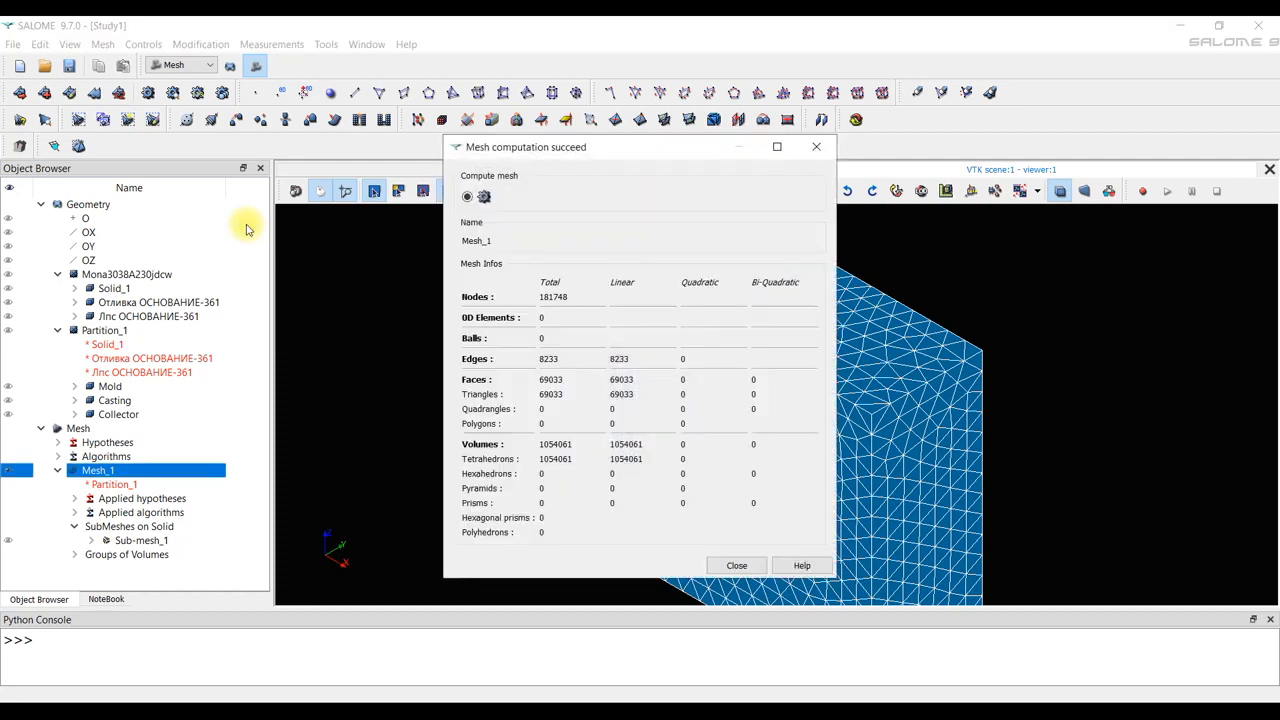
pyautogui.click(816, 147)
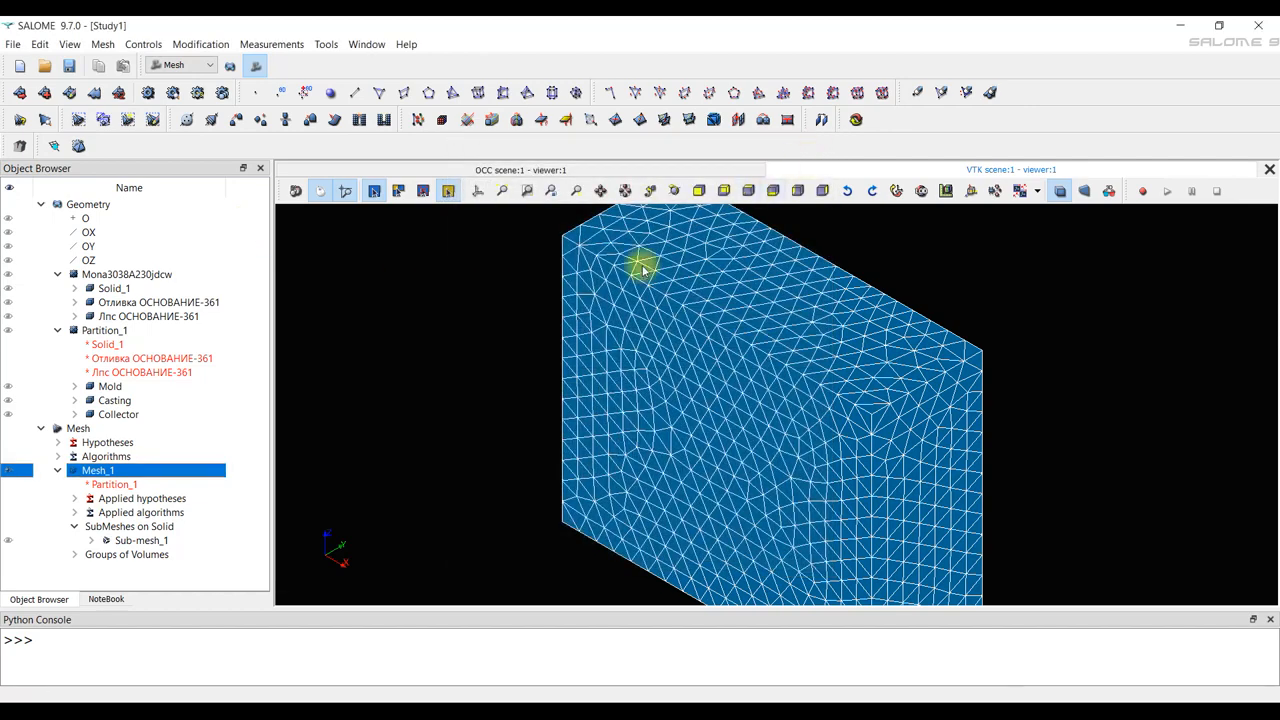
# Hide Mesh_1 and display only the casting's Sub-mesh_1 in the viewer.
pyautogui.click(9, 471)
pyautogui.click(9, 471)
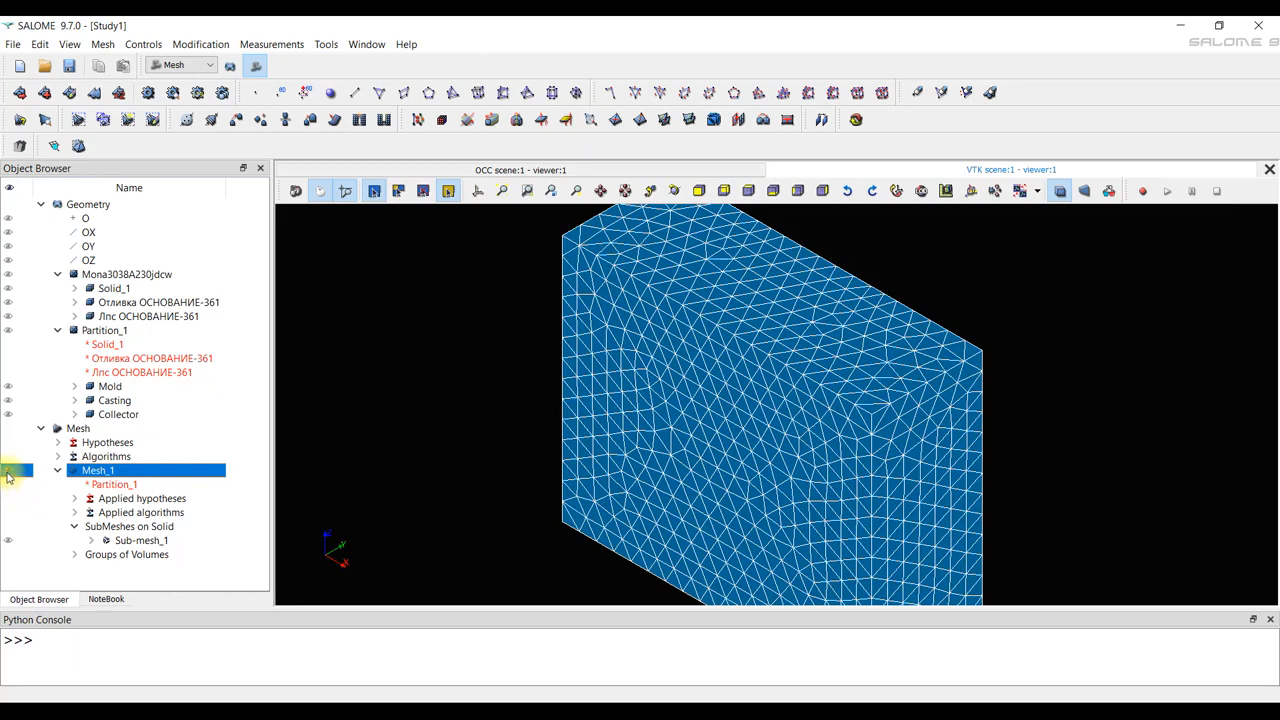
pyautogui.click(9, 471)
pyautogui.click(9, 540)
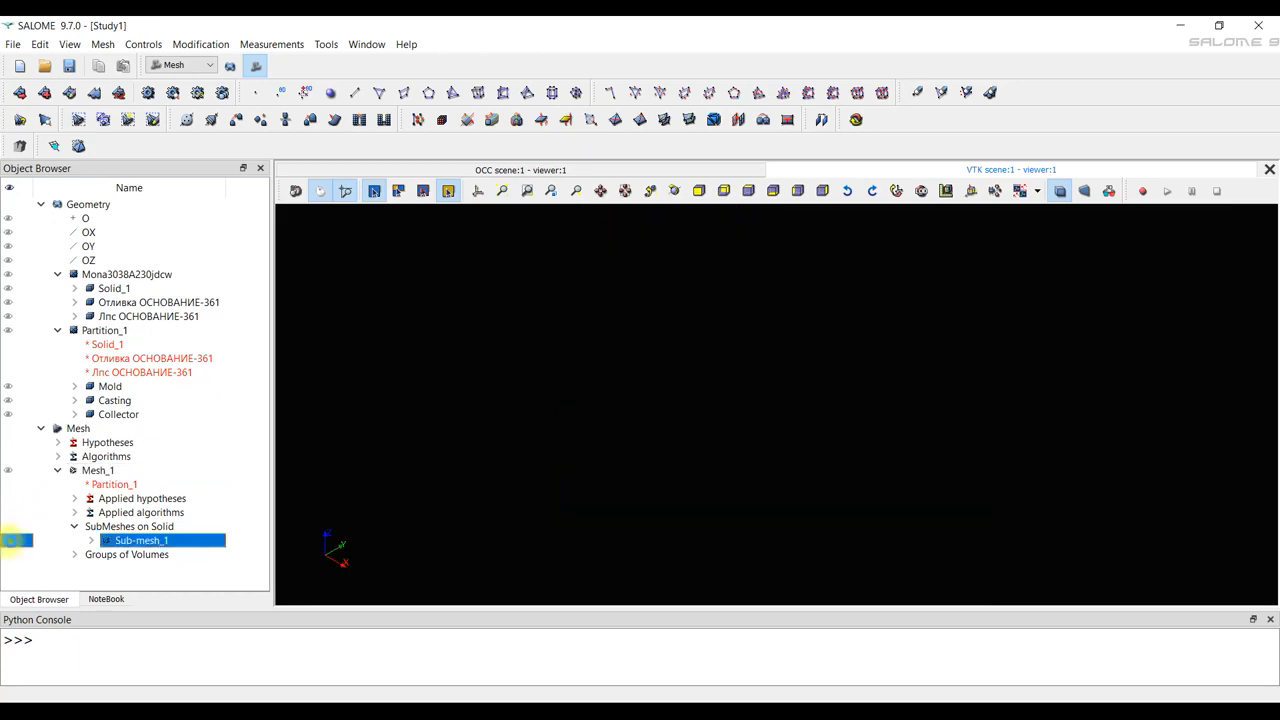
# Examine the casting's sub-mesh up close around the thin rods and risers and as a whole.
pyautogui.moveTo(785, 388); pyautogui.dragTo(560, 378)
pyautogui.scroll(10, 680, 347)
pyautogui.scroll(8, 671, 471)
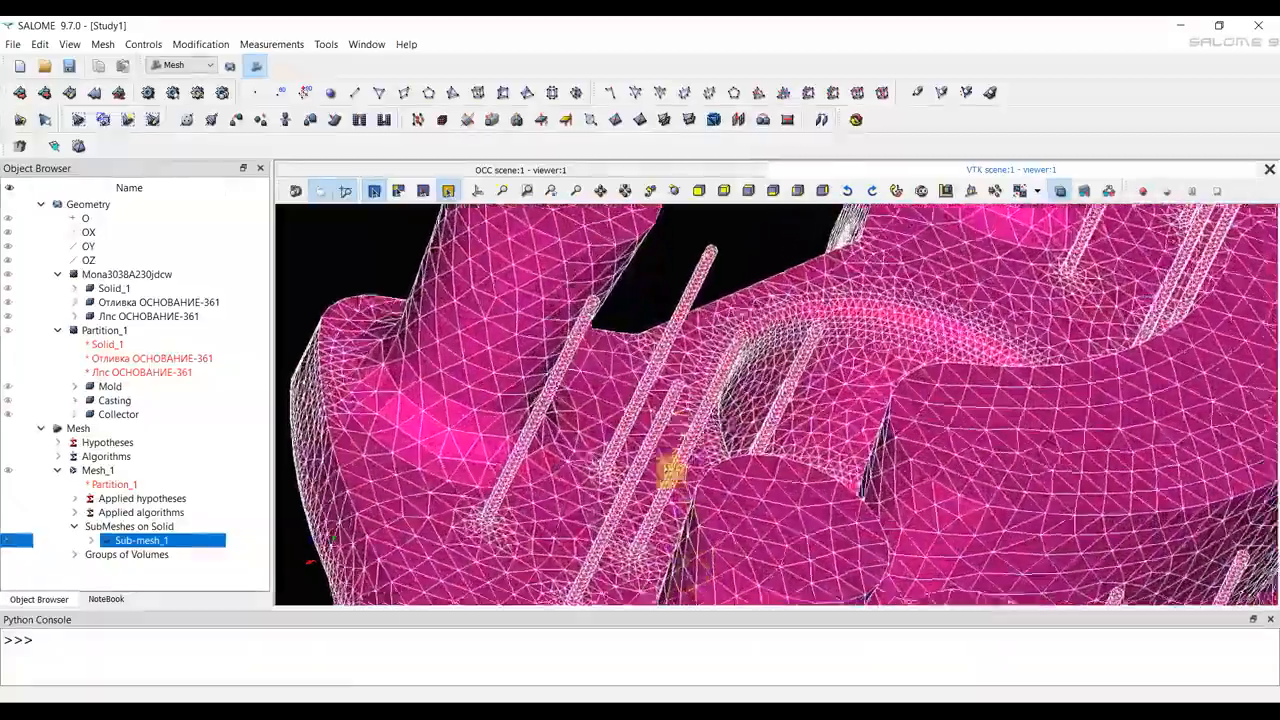
pyautogui.moveTo(671, 360); pyautogui.dragTo(636, 390)
pyautogui.moveTo(636, 390); pyautogui.dragTo(694, 225, button='right')
pyautogui.moveTo(726, 420); pyautogui.dragTo(723, 266)
pyautogui.moveTo(723, 266)
pyautogui.mouseDown(button='right')
pyautogui.moveTo(725, 541)
pyautogui.moveTo(714, 263)
pyautogui.mouseUp(button='right')
pyautogui.moveTo(714, 263); pyautogui.dragTo(708, 377)
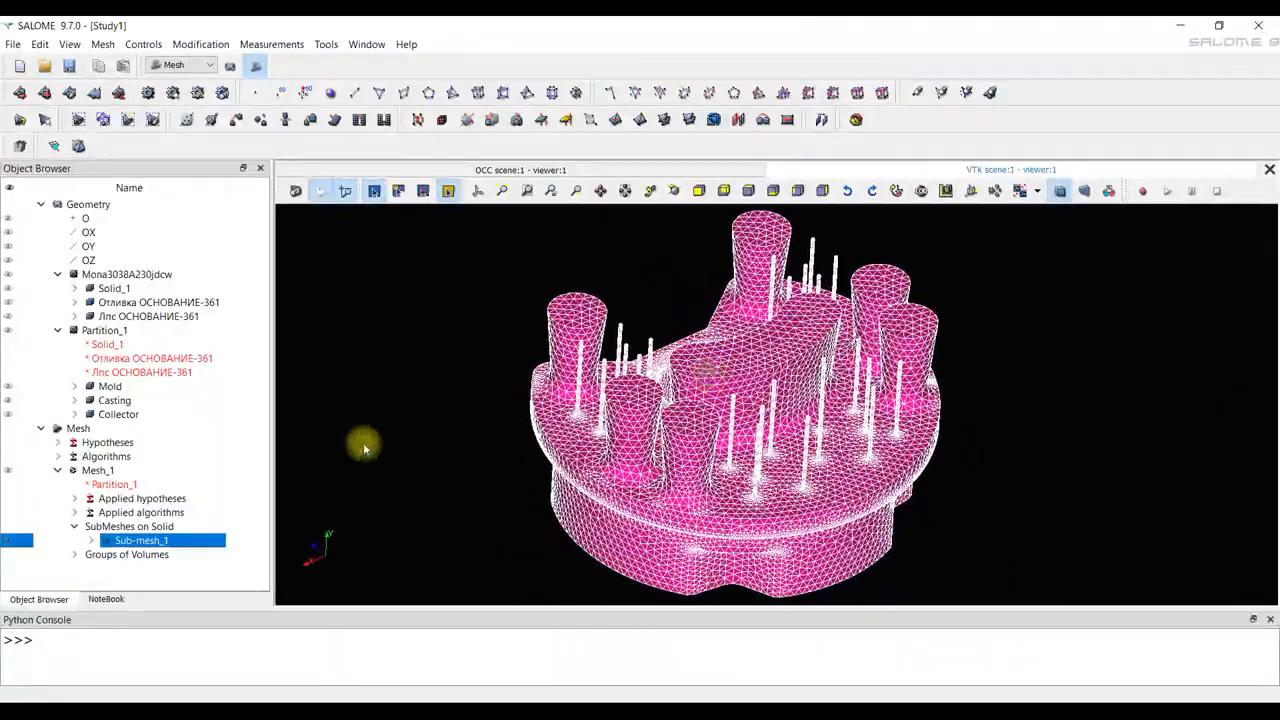
# Display the whole Mesh_1 in the viewer together with Sub-mesh_1.
pyautogui.click(8, 470)
pyautogui.moveTo(321, 477); pyautogui.dragTo(700, 205, button='right')
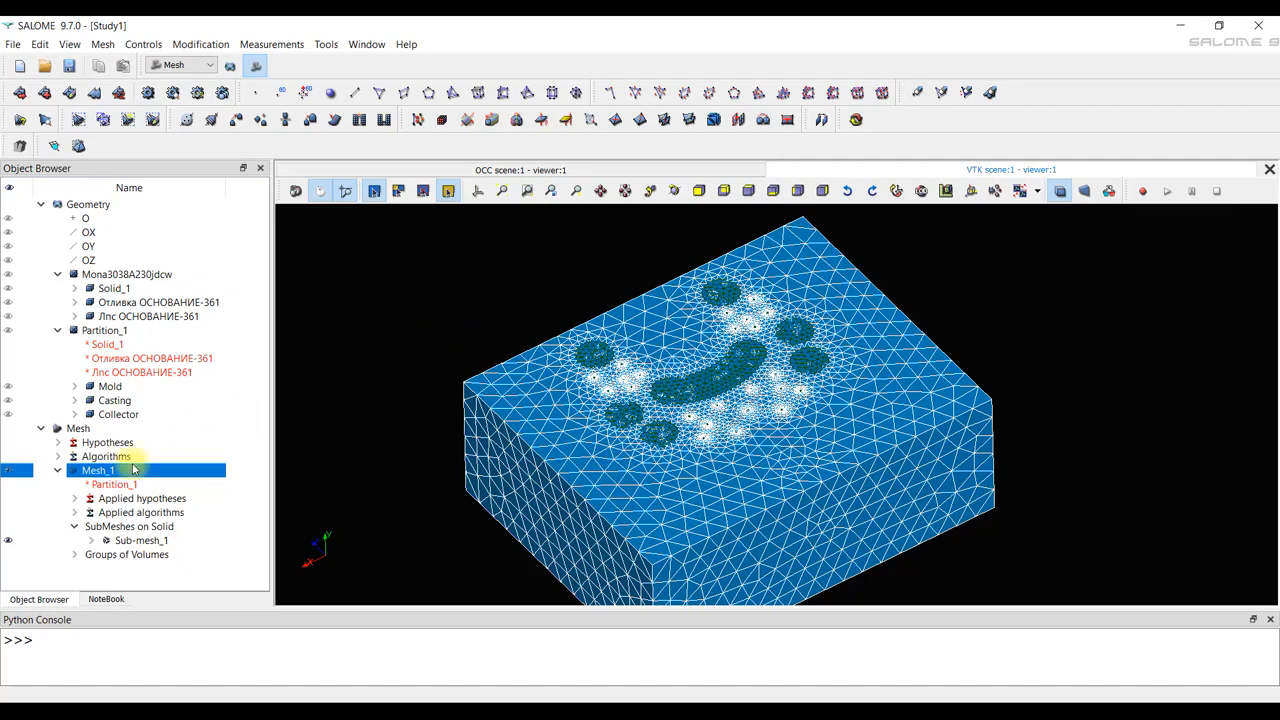
# Save the study as Study1 in HDF format in the model's folder.
pyautogui.click(70, 66)
pyautogui.click(532, 447)
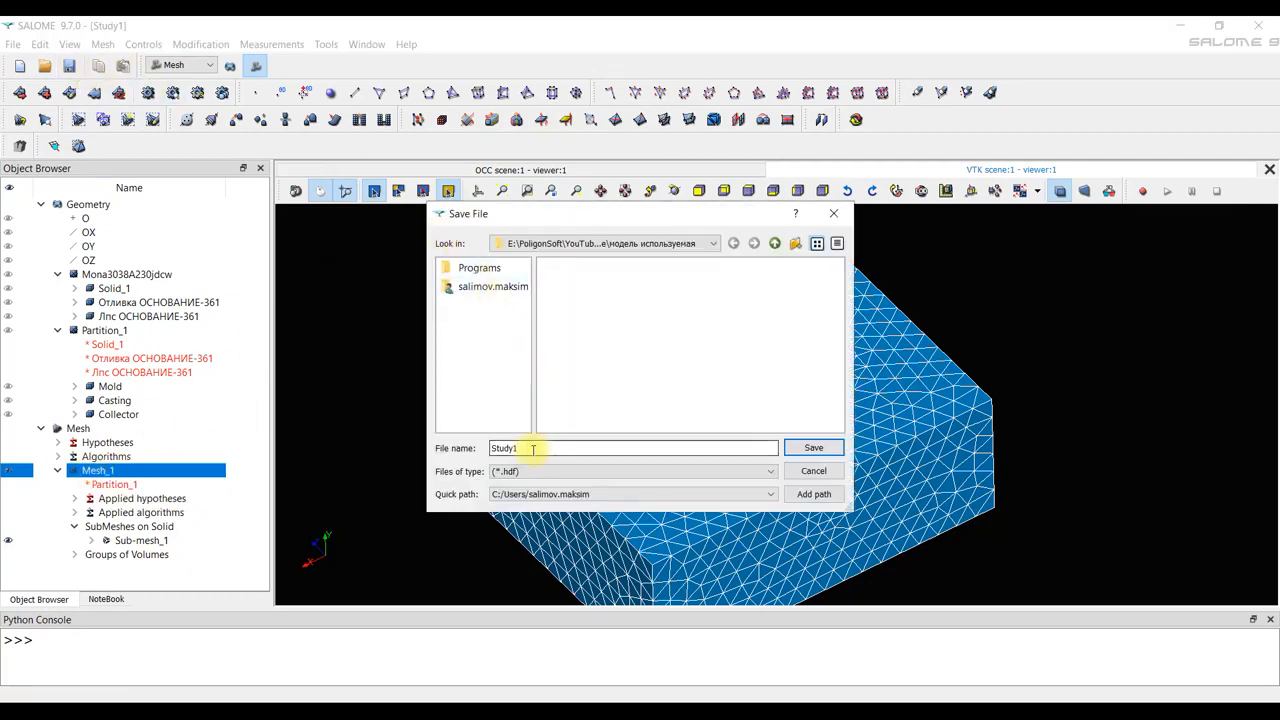
pyautogui.click(795, 446)
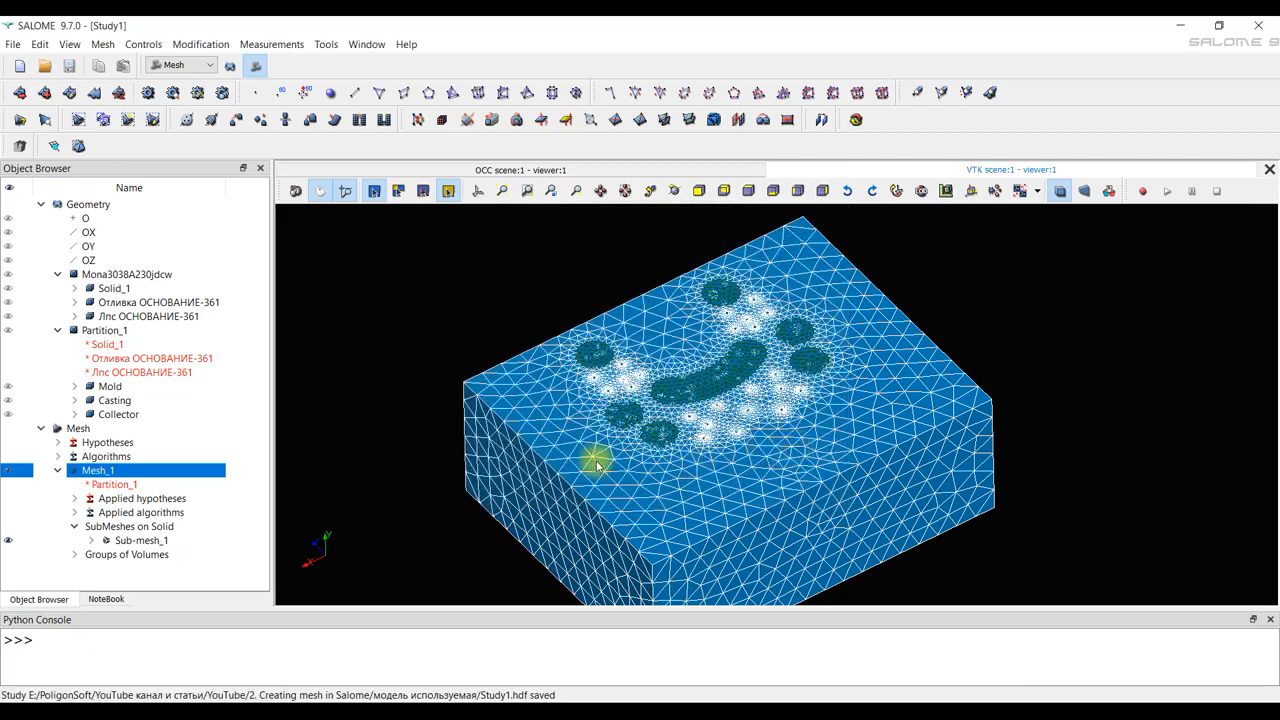
# Export Mesh_1 as a MED 4.1 file named Mesh_1, with the space dimension defined automatically.
pyautogui.rightClick(96, 475)
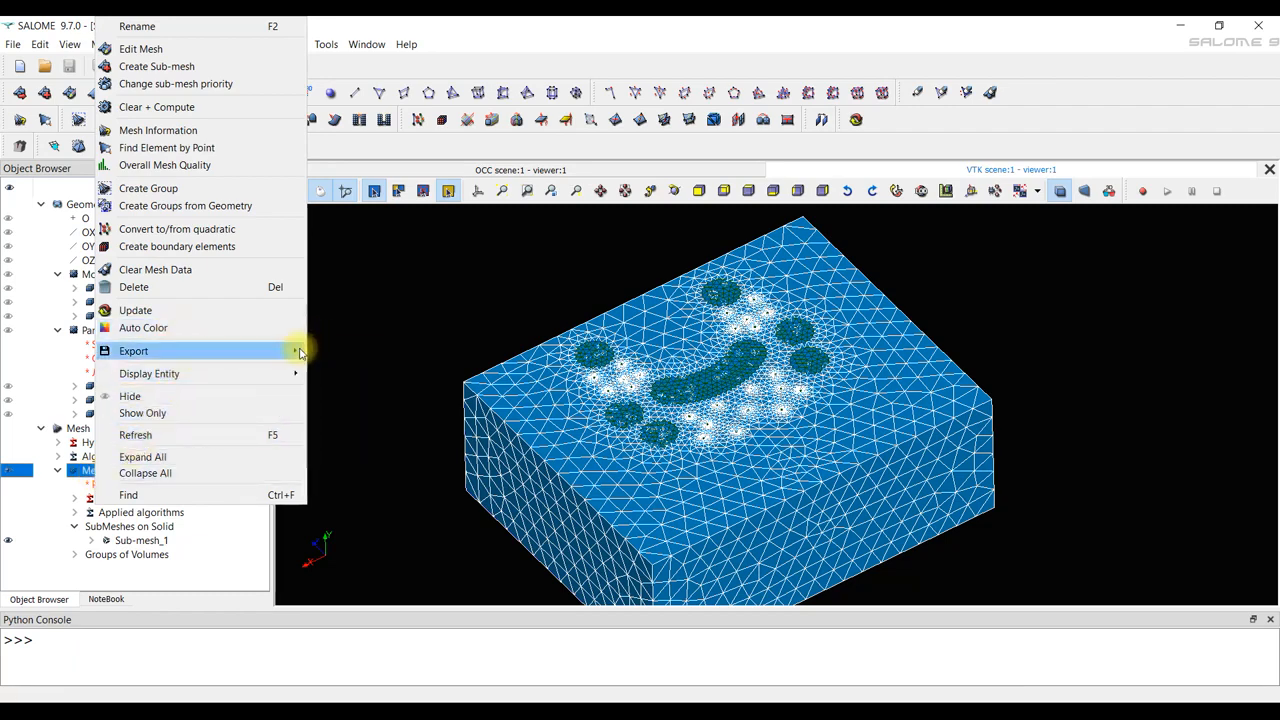
pyautogui.click(334, 349)
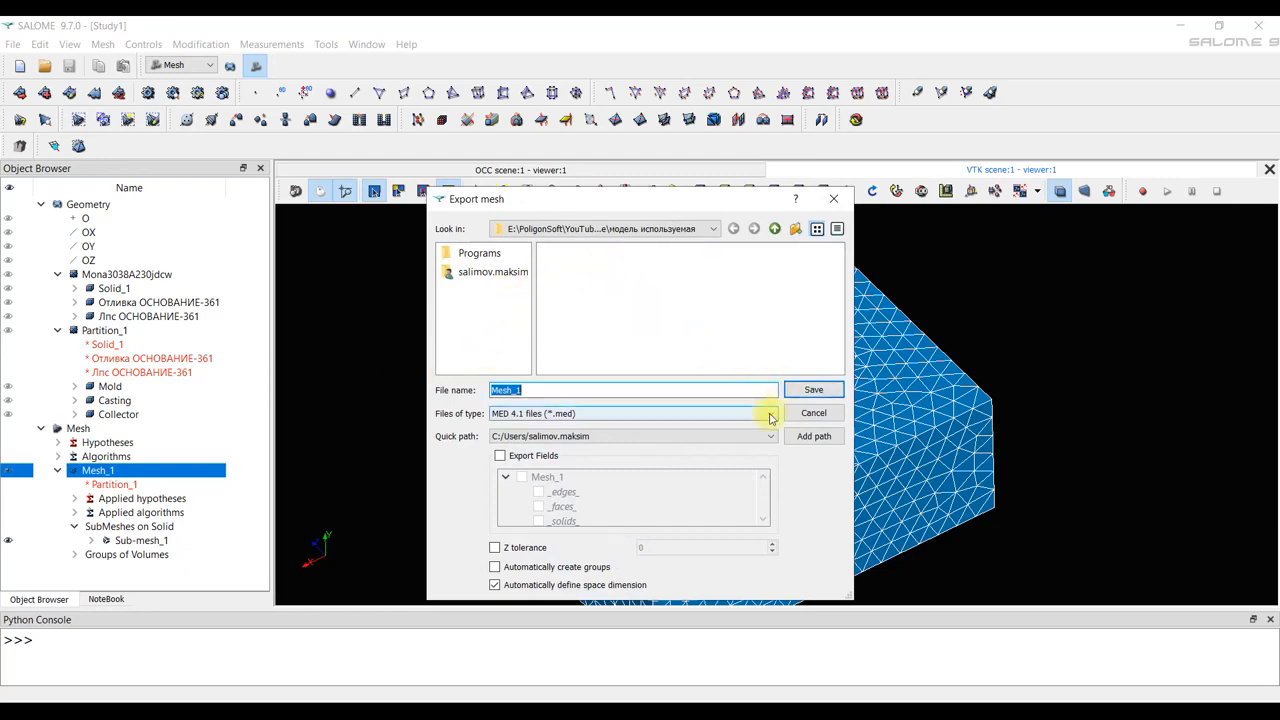
pyautogui.click(800, 393)
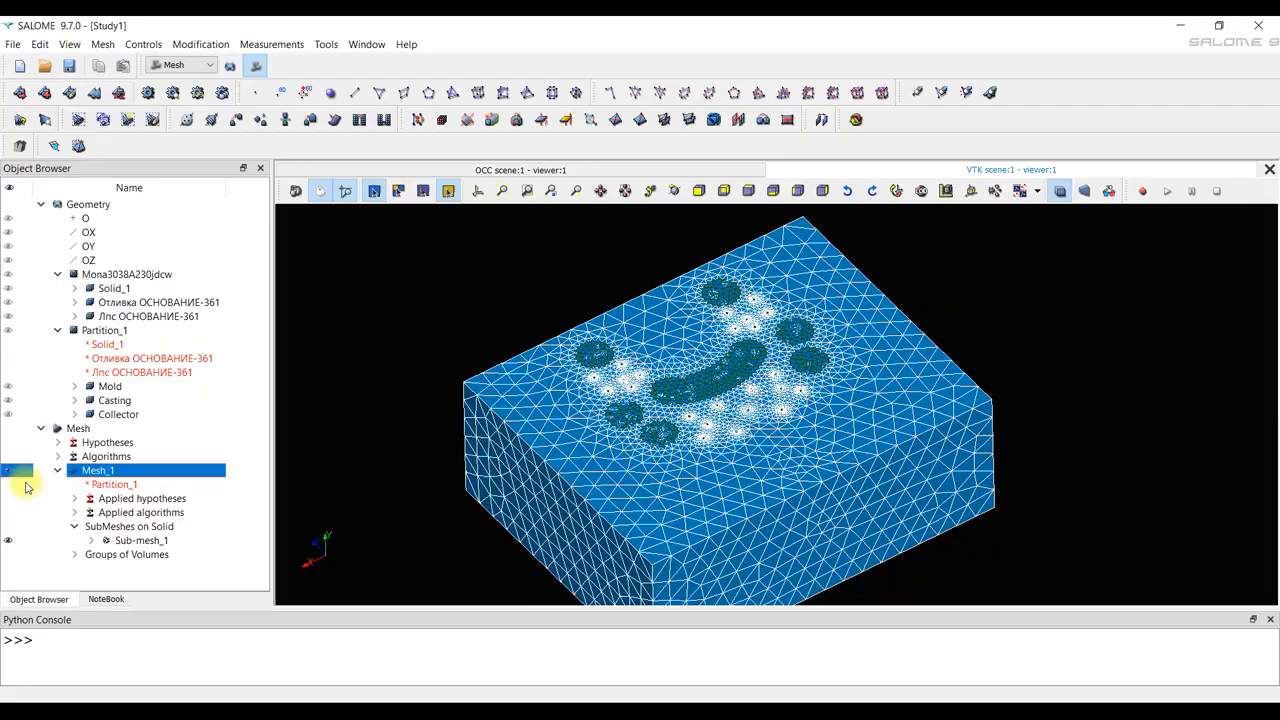
pyautogui.moveTo(685, 388); pyautogui.dragTo(717, 577, button='right')
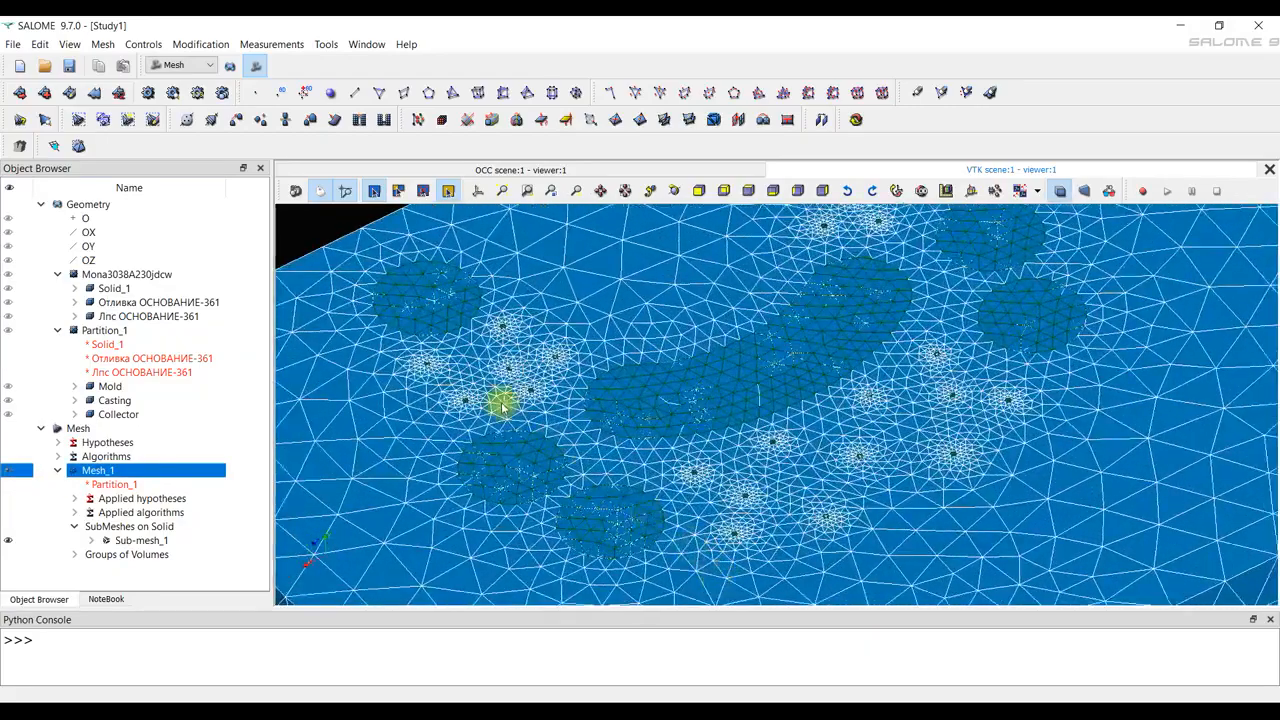
pyautogui.moveTo(503, 403); pyautogui.dragTo(589, 555, button='right')
pyautogui.moveTo(597, 405); pyautogui.dragTo(666, 417)
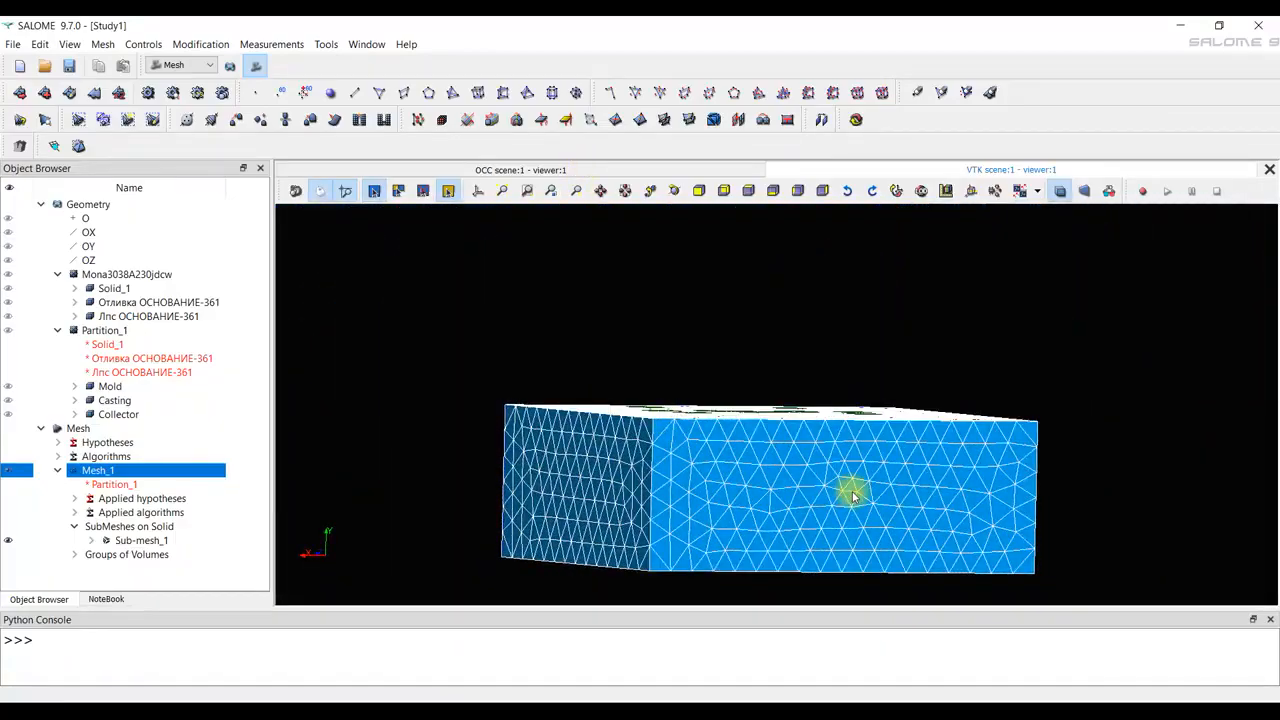